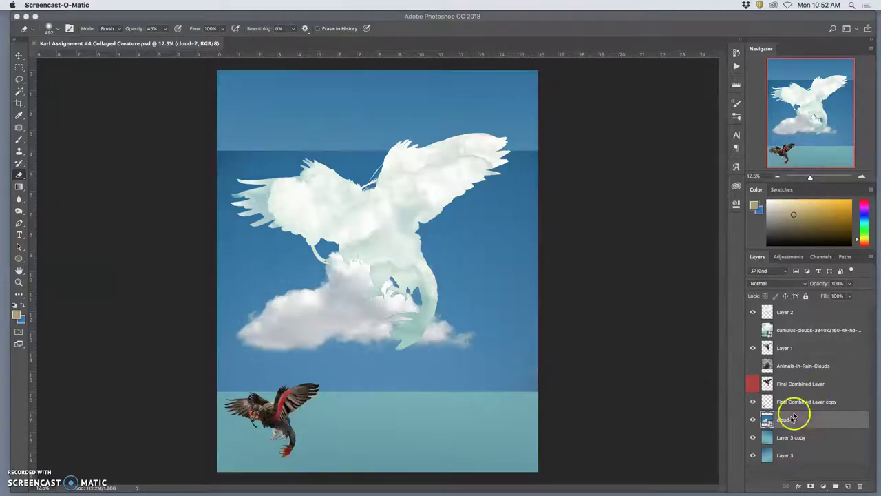
# Hide the cloud-2 layer and briefly preview the cumulus-clouds layer over the composition
pyautogui.click(753, 421)
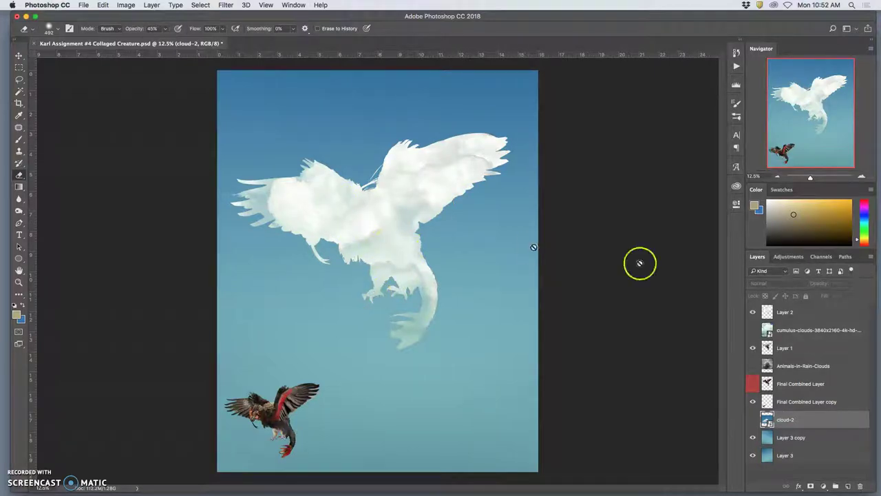
pyautogui.click(753, 330)
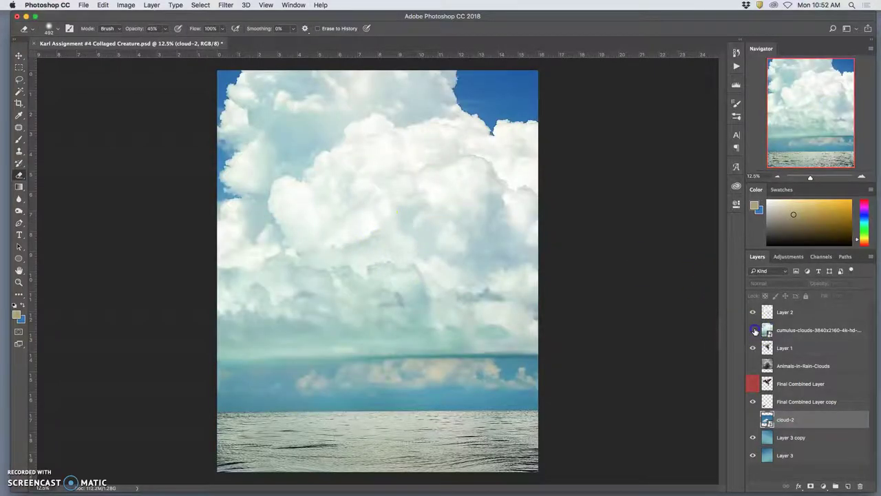
pyautogui.click(754, 331)
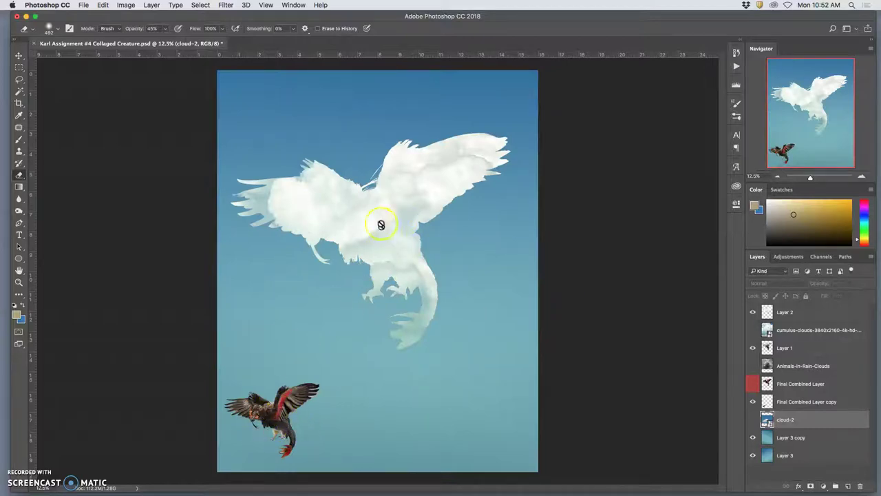
# Select Layer 2 and examine the edges of the cloud-textured creature up close
pyautogui.press('super+equal')
pyautogui.press('super+equal')
pyautogui.press('super+equal')
pyautogui.press('super+equal')
pyautogui.press('super+equal')
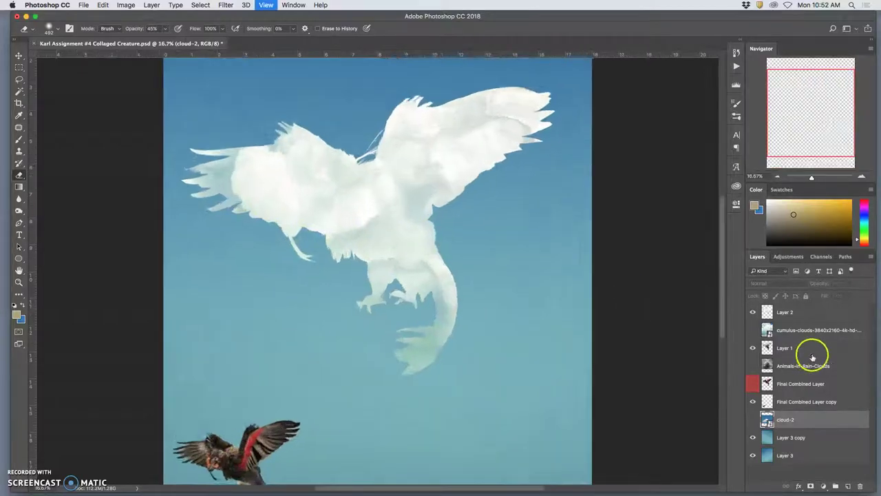
pyautogui.click(774, 312)
pyautogui.press('super+equal')
pyautogui.press('super+equal')
pyautogui.press('super+equal')
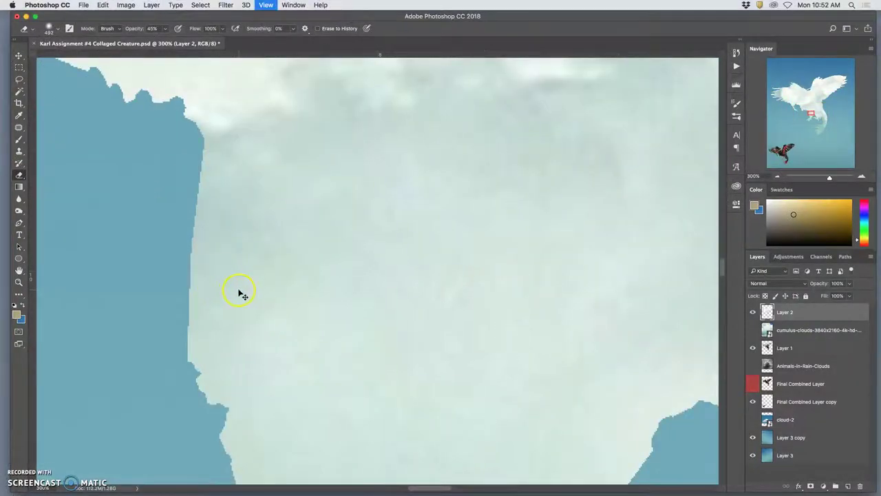
pyautogui.press('super+minus')
pyautogui.press('super+minus')
pyautogui.press('super+minus')
pyautogui.press('super+minus')
pyautogui.press('super+minus')
pyautogui.press('super+minus')
pyautogui.press('super+minus')
pyautogui.press('super+minus')
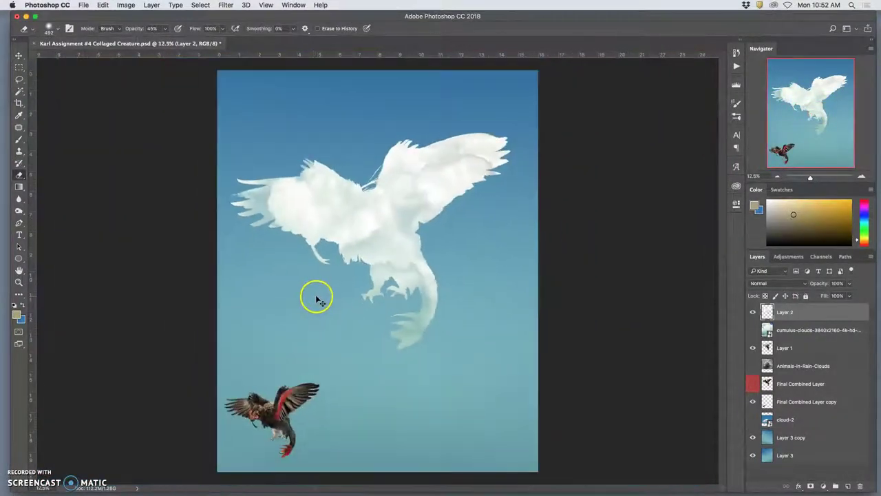
# Show the cloud-2 layer again and compare the real cloud's soft edges with the cloud creature's cut-out edges
pyautogui.click(753, 420)
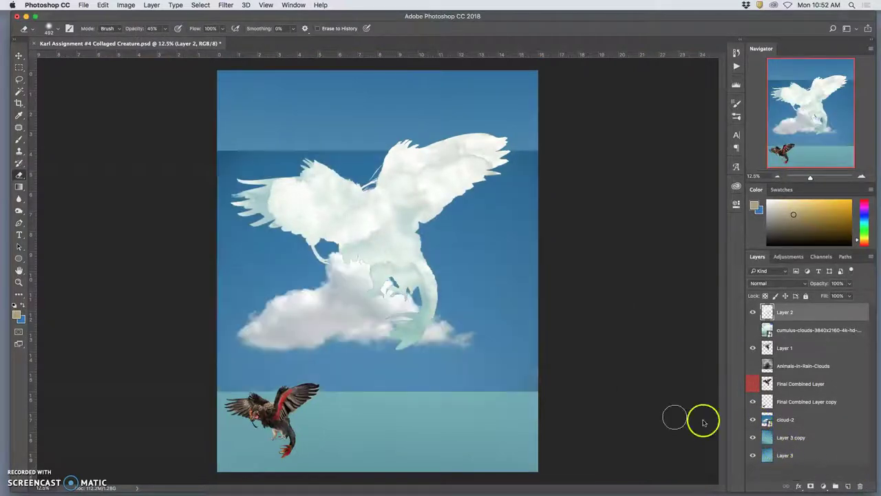
pyautogui.scroll(5, 287, 349)
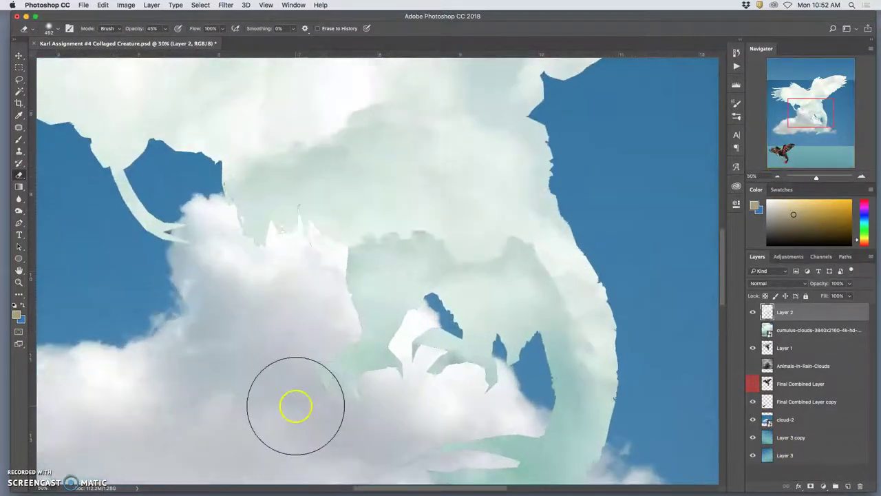
pyautogui.scroll(-10, 296, 407)
pyautogui.hscroll(-10, 269, 399)
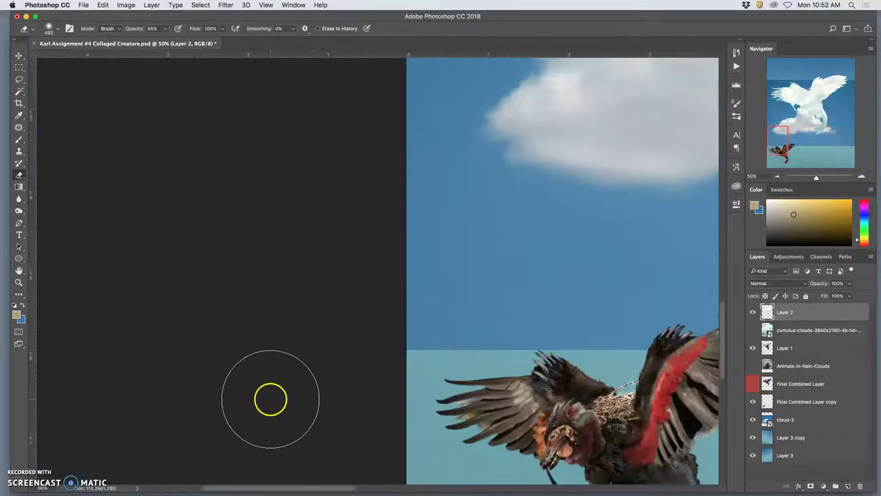
pyautogui.hscroll(5, 267, 399)
pyautogui.scroll(4, 272, 389)
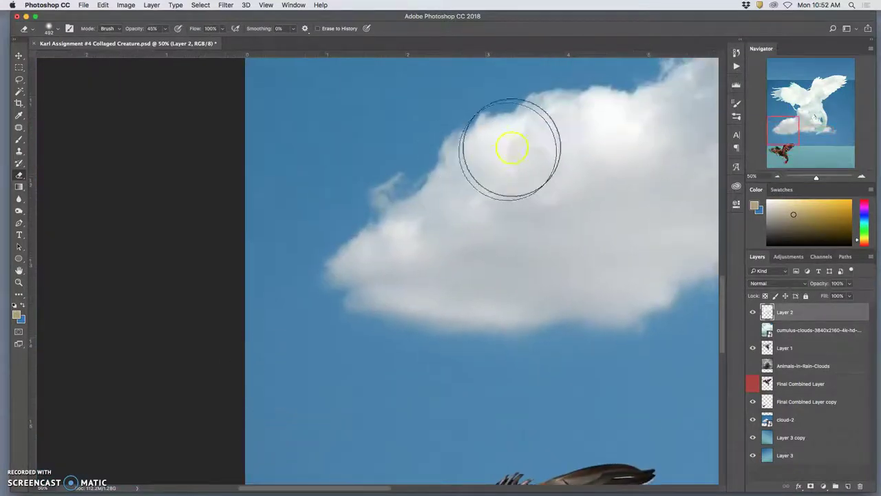
pyautogui.scroll(4, 571, 169)
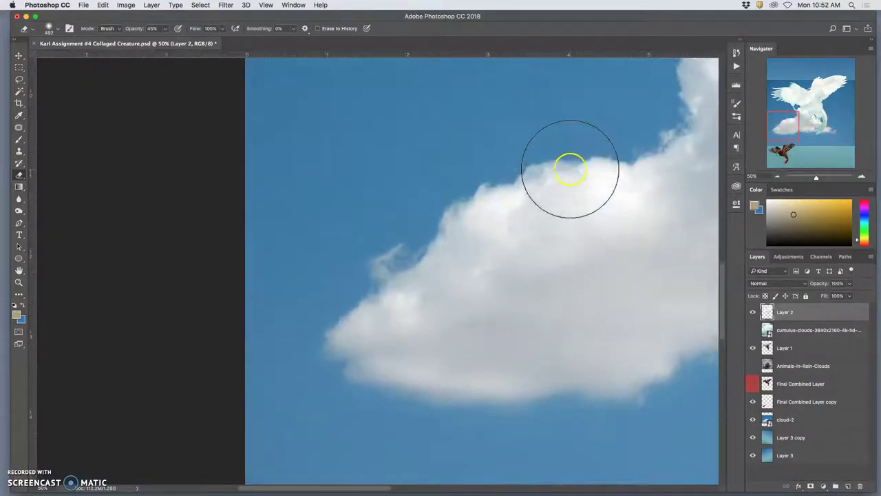
pyautogui.hscroll(5, 568, 169)
pyautogui.scroll(5, 565, 176)
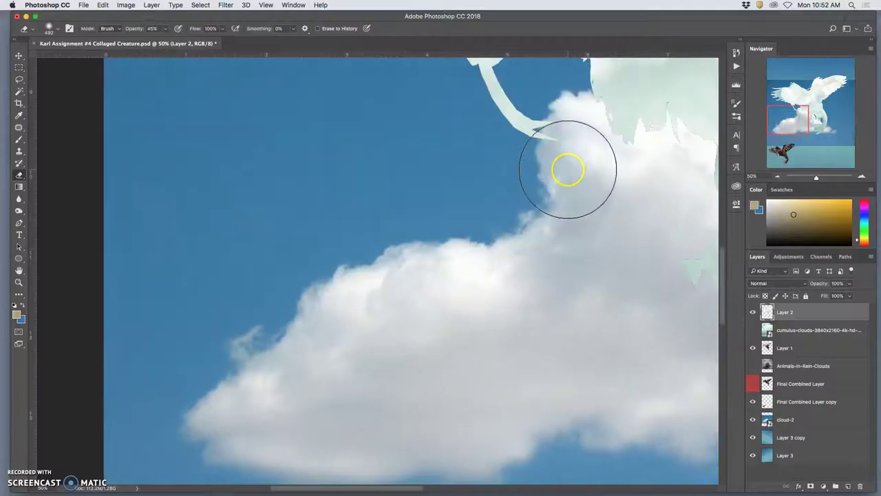
pyautogui.scroll(4, 562, 184)
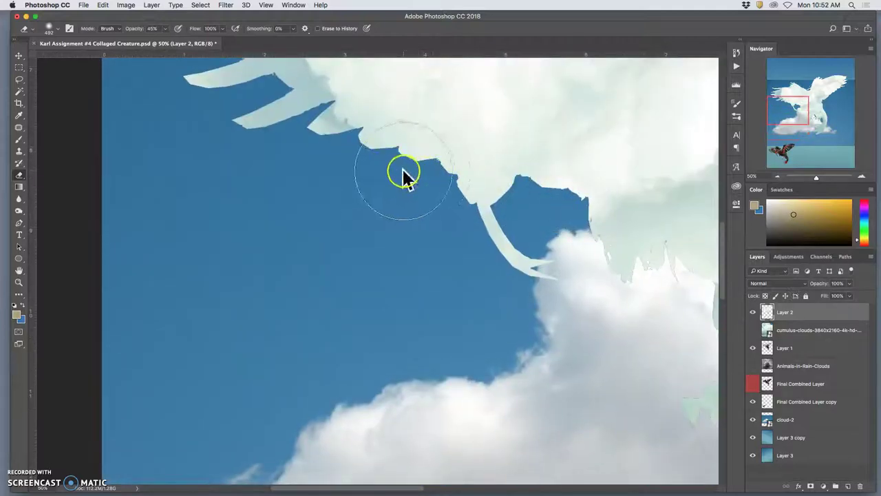
pyautogui.scroll(-3, 426, 177)
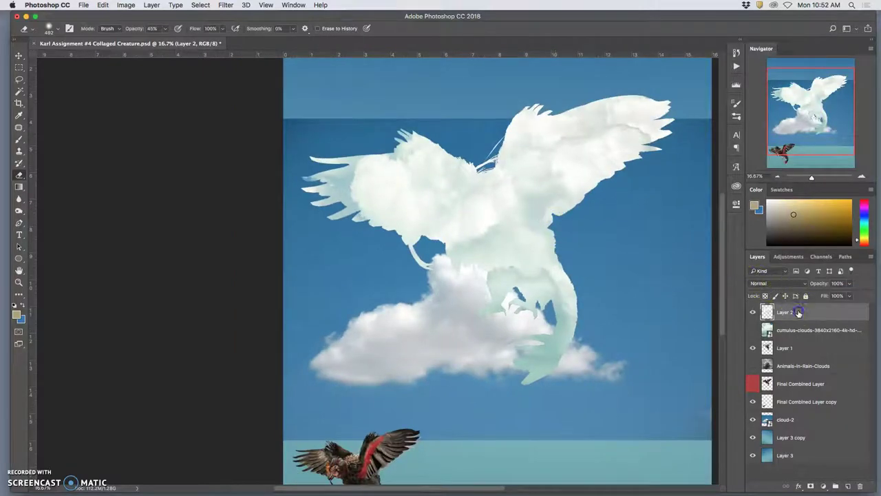
pyautogui.hscroll(1, 227, 172)
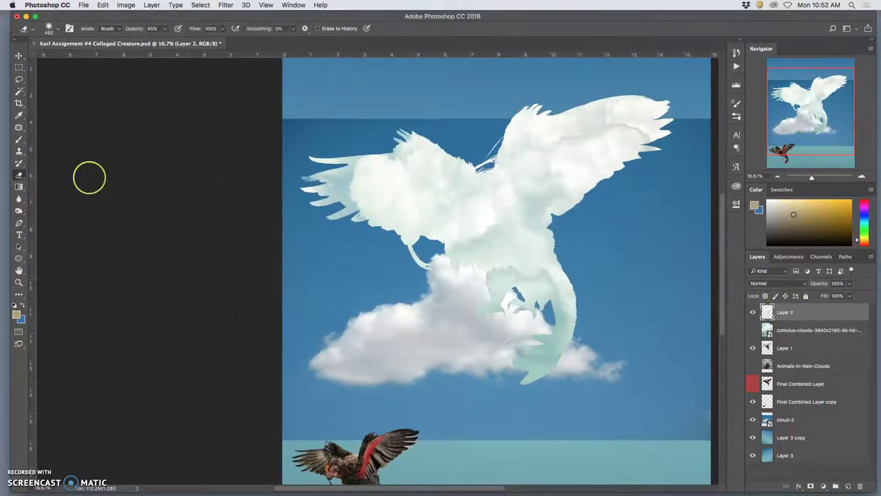
# Choose the Blur tool with a brush size of about 316 px and a strength of 79%
pyautogui.click(19, 198)
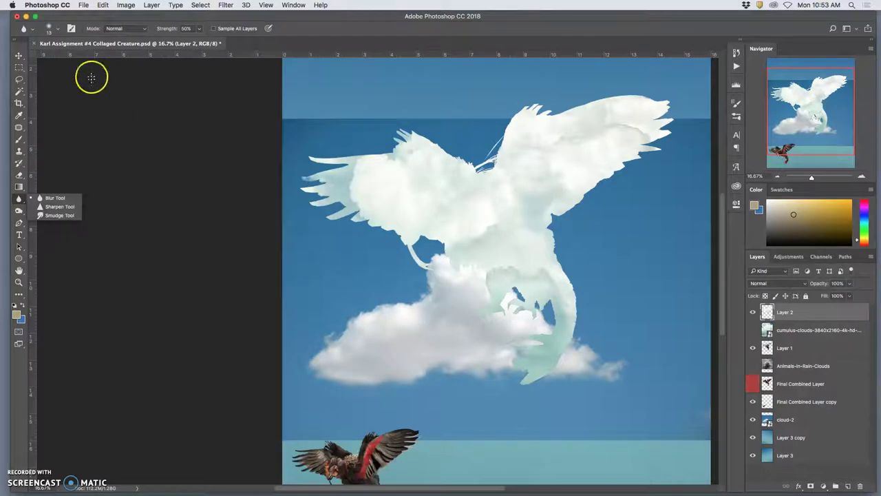
pyautogui.click(58, 31)
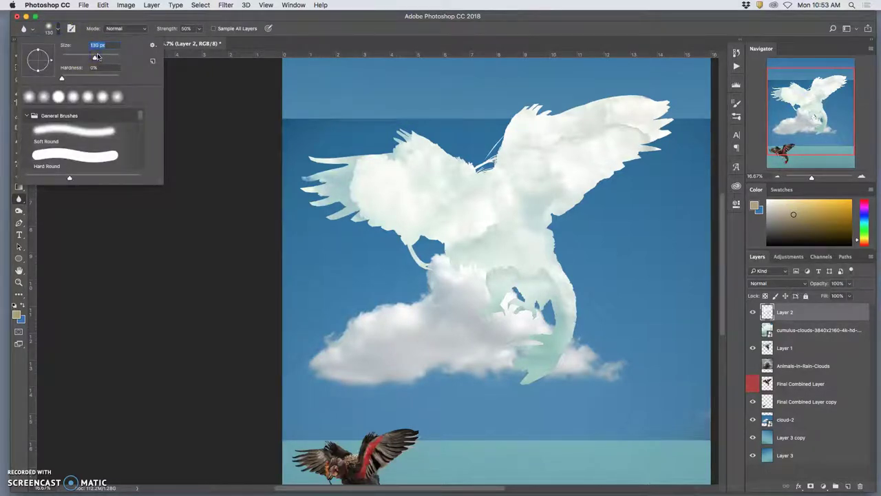
pyautogui.click(199, 30)
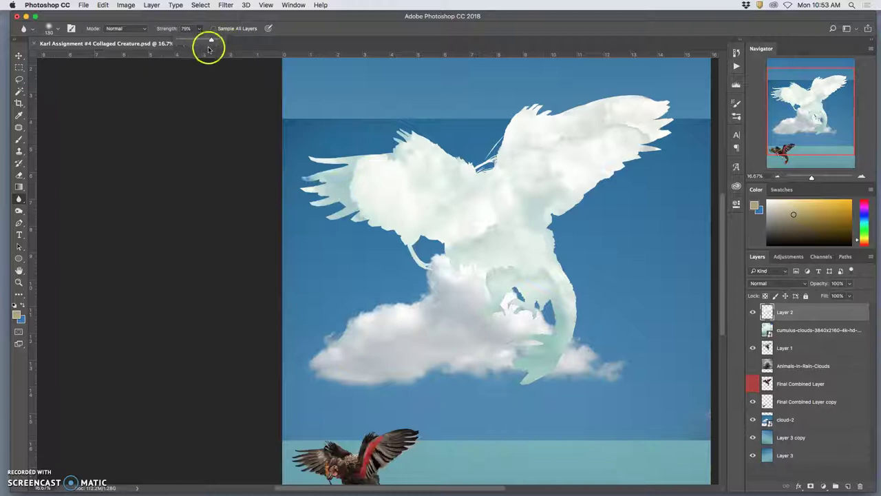
pyautogui.click(53, 32)
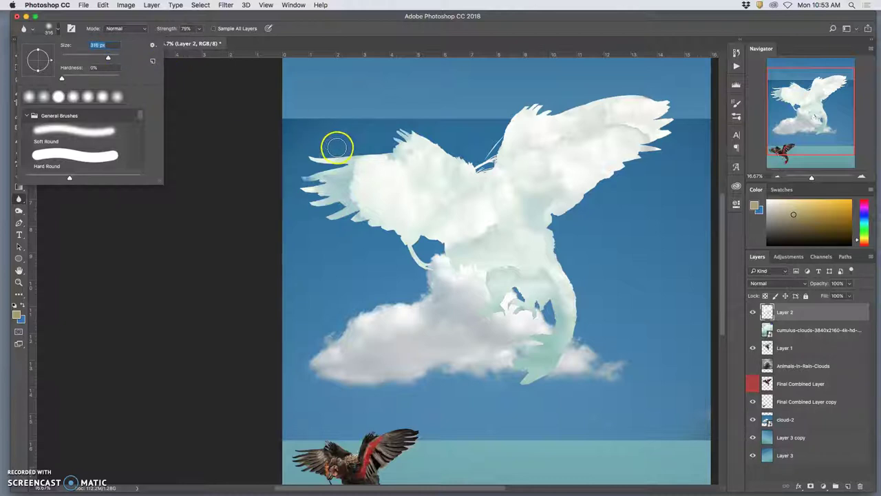
# Toggle Layer 2 off and on to check it, and hide Layer 1 beneath it
pyautogui.scroll(5, 337, 144)
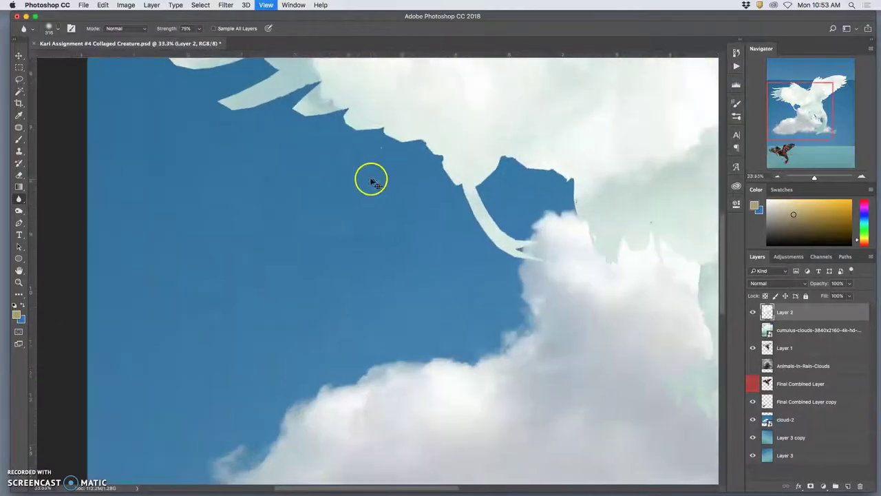
pyautogui.scroll(-10, 356, 175)
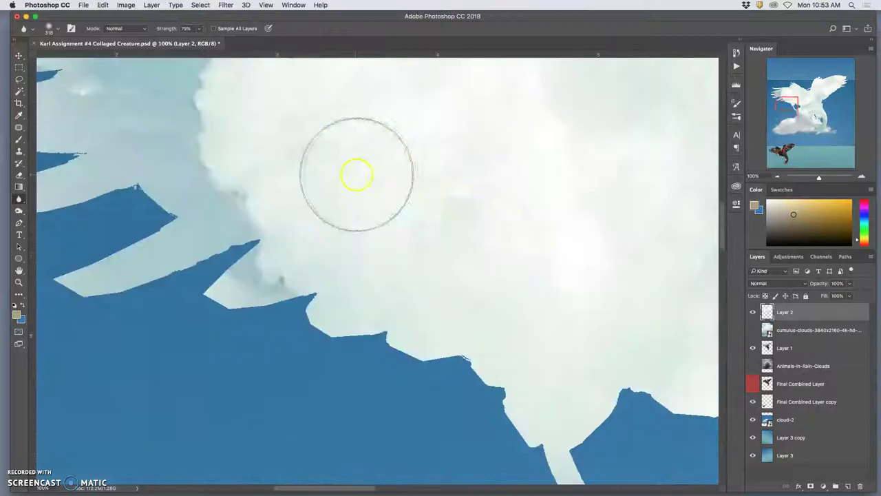
pyautogui.click(753, 312)
pyautogui.click(753, 313)
pyautogui.press('super+minus')
pyautogui.press('super+minus')
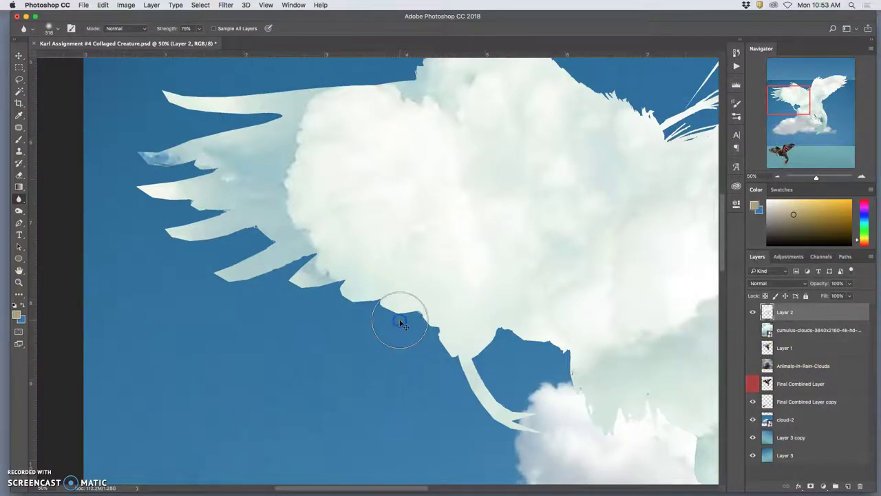
# Blur the jagged lower edge of the creature's left wing on Layer 2, down toward the thin curved strand
pyautogui.press('super+plus')
pyautogui.press('super+plus')
pyautogui.press('super+plus')
pyautogui.press('super+plus')
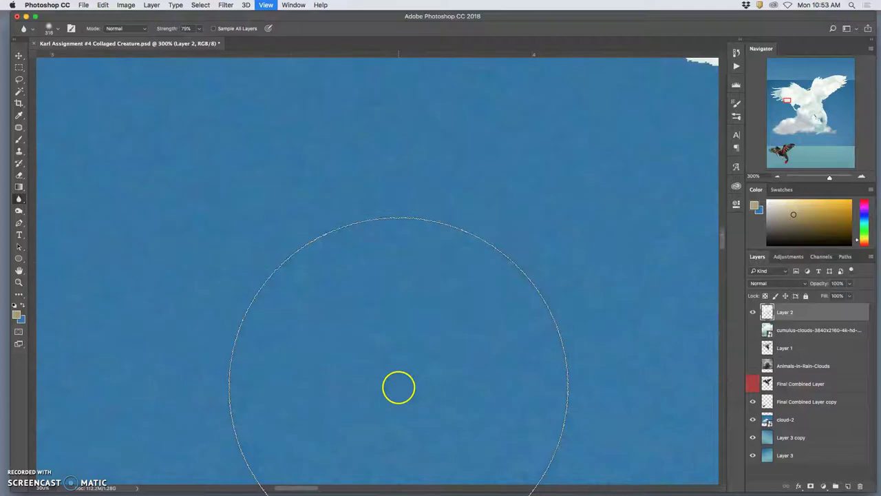
pyautogui.scroll(5, 410, 325)
pyautogui.moveTo(379, 319)
pyautogui.mouseDown()
pyautogui.moveTo(266, 269)
pyautogui.moveTo(215, 219)
pyautogui.moveTo(308, 258)
pyautogui.moveTo(344, 258)
pyautogui.moveTo(334, 260)
pyautogui.moveTo(342, 271)
pyautogui.moveTo(395, 296)
pyautogui.moveTo(477, 280)
pyautogui.moveTo(564, 315)
pyautogui.mouseUp()
pyautogui.hscroll(5, 477, 294)
pyautogui.hscroll(1, 475, 293)
pyautogui.scroll(-5, 462, 291)
pyautogui.moveTo(406, 233)
pyautogui.mouseDown()
pyautogui.moveTo(401, 216)
pyautogui.moveTo(396, 221)
pyautogui.mouseUp()
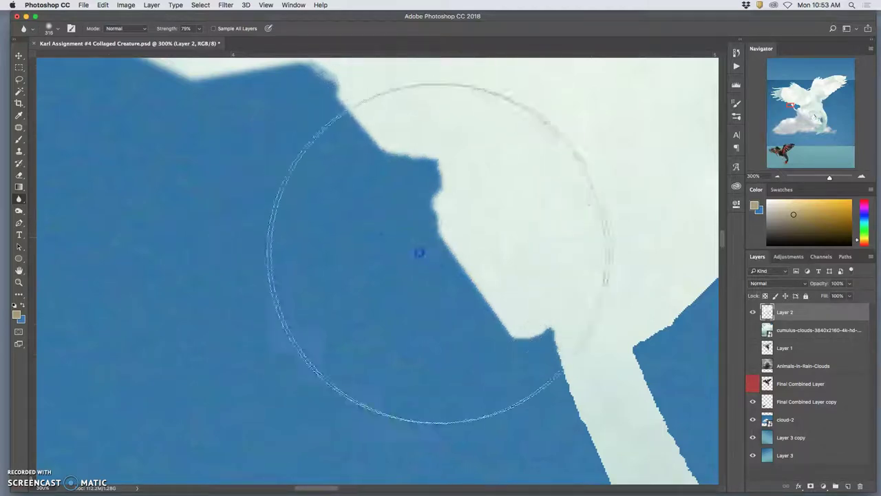
pyautogui.moveTo(475, 282)
pyautogui.mouseDown()
pyautogui.moveTo(438, 244)
pyautogui.moveTo(320, 216)
pyautogui.mouseUp()
# Continue blurring along the left wing's lower edge and around its two lowest pointed feathers
pyautogui.hscroll(-6, 327, 215)
pyautogui.scroll(3, 328, 214)
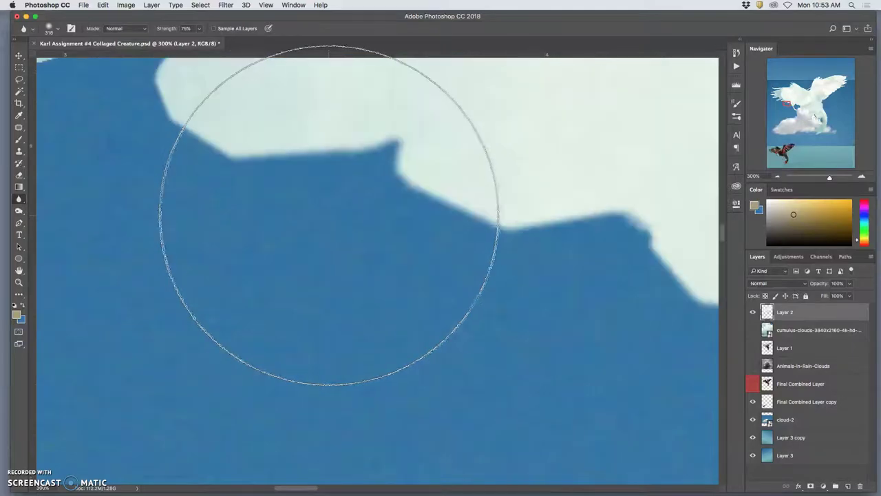
pyautogui.scroll(5, 389, 234)
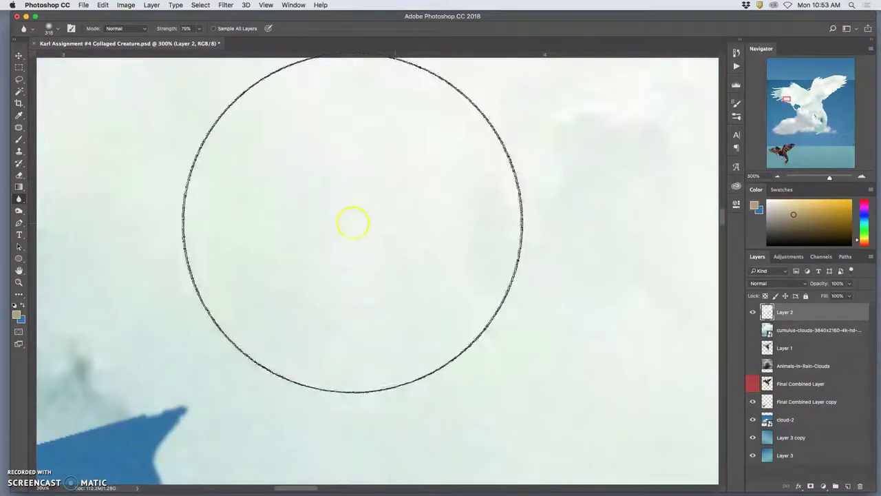
pyautogui.scroll(-5, 354, 218)
pyautogui.scroll(-2, 354, 216)
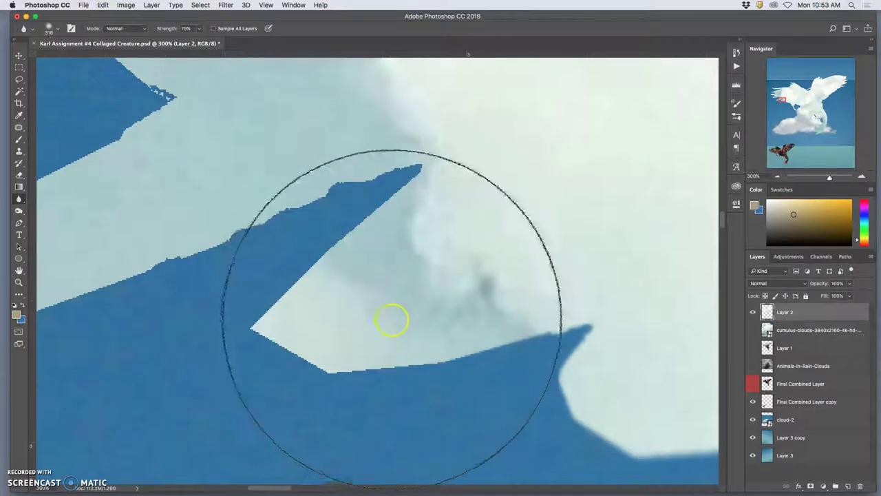
pyautogui.moveTo(398, 314)
pyautogui.mouseDown()
pyautogui.moveTo(379, 326)
pyautogui.moveTo(391, 258)
pyautogui.moveTo(382, 251)
pyautogui.moveTo(355, 279)
pyautogui.moveTo(347, 267)
pyautogui.moveTo(315, 263)
pyautogui.moveTo(330, 246)
pyautogui.mouseUp()
pyautogui.moveTo(281, 275)
pyautogui.mouseDown()
pyautogui.moveTo(407, 314)
pyautogui.moveTo(363, 332)
pyautogui.moveTo(357, 318)
pyautogui.moveTo(370, 307)
pyautogui.moveTo(361, 309)
pyautogui.moveTo(387, 289)
pyautogui.moveTo(362, 285)
pyautogui.moveTo(370, 304)
pyautogui.moveTo(225, 282)
pyautogui.moveTo(335, 256)
pyautogui.moveTo(291, 244)
pyautogui.moveTo(216, 252)
pyautogui.mouseUp()
pyautogui.hscroll(-5, 364, 284)
# Switch to the Smudge tool with a 153 px brush and a strength of 28%
pyautogui.click(21, 185)
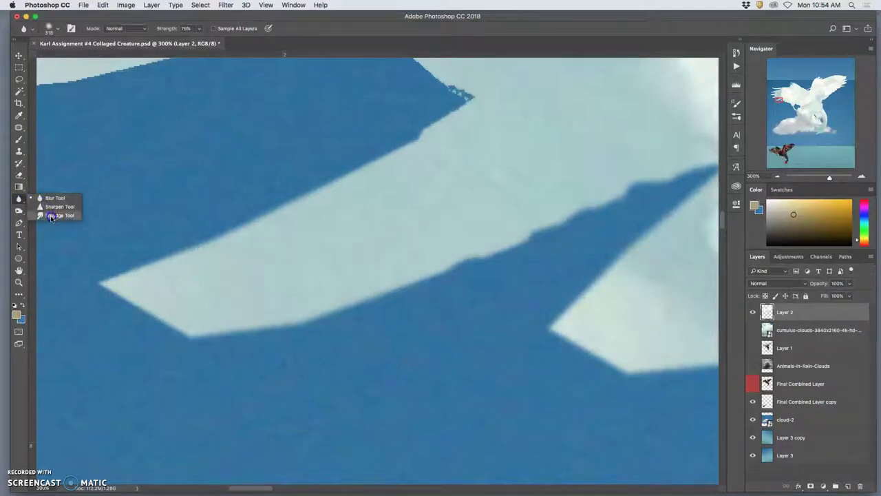
pyautogui.click(50, 217)
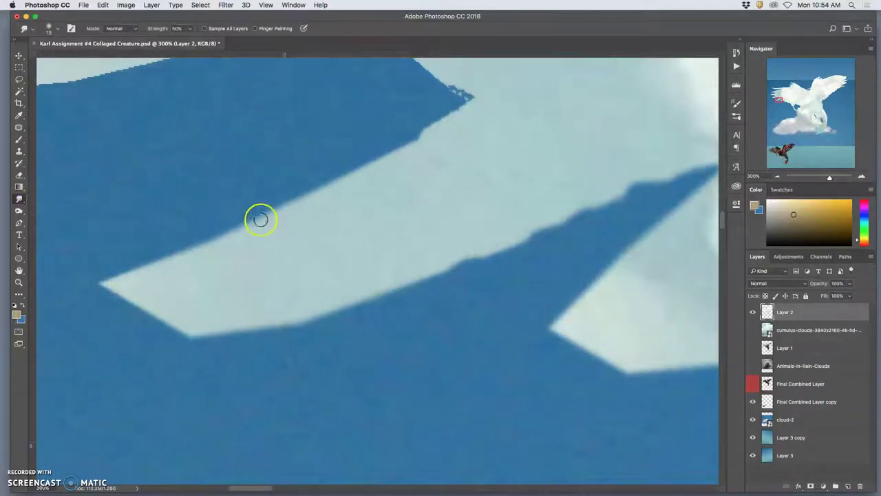
pyautogui.click(58, 30)
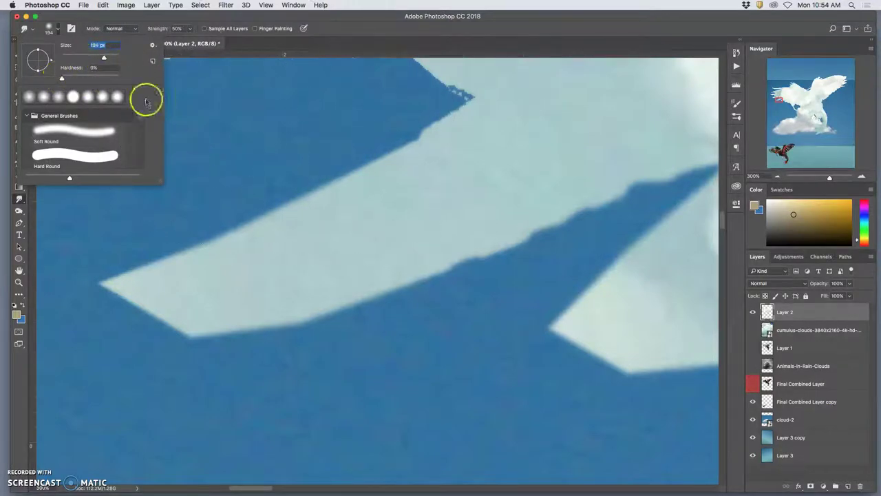
pyautogui.click(190, 30)
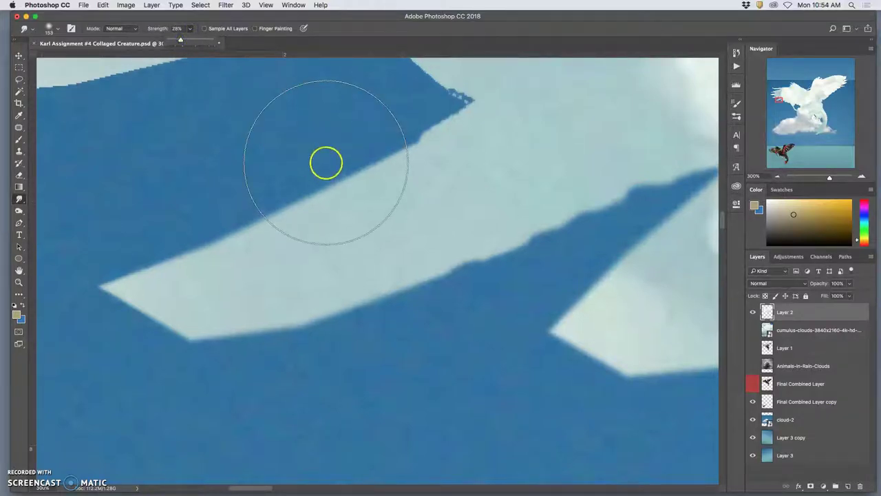
# Smudge the outline of the long pointed feather at the left wing's outer end to soften its edges
pyautogui.hscroll(3, 310, 157)
pyautogui.scroll(2, 324, 162)
pyautogui.hscroll(-5, 326, 161)
pyautogui.hscroll(-8, 330, 182)
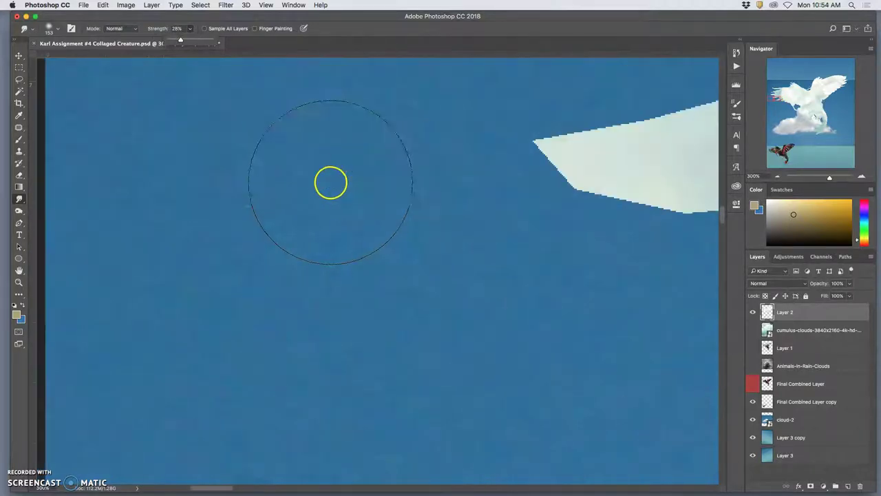
pyautogui.hscroll(5, 328, 182)
pyautogui.moveTo(397, 144)
pyautogui.mouseDown()
pyautogui.moveTo(264, 152)
pyautogui.moveTo(165, 137)
pyautogui.mouseUp()
pyautogui.moveTo(534, 185)
pyautogui.mouseDown()
pyautogui.moveTo(503, 236)
pyautogui.moveTo(450, 287)
pyautogui.mouseUp()
pyautogui.moveTo(587, 159)
pyautogui.mouseDown()
pyautogui.moveTo(586, 186)
pyautogui.moveTo(561, 226)
pyautogui.moveTo(625, 149)
pyautogui.moveTo(596, 130)
pyautogui.moveTo(471, 124)
pyautogui.moveTo(431, 99)
pyautogui.moveTo(497, 165)
pyautogui.moveTo(424, 144)
pyautogui.moveTo(367, 159)
pyautogui.moveTo(330, 151)
pyautogui.mouseUp()
# Smudge the jagged notch between that feather and the one below it into a smooth curve
pyautogui.scroll(-1, 569, 293)
pyautogui.hscroll(5, 569, 293)
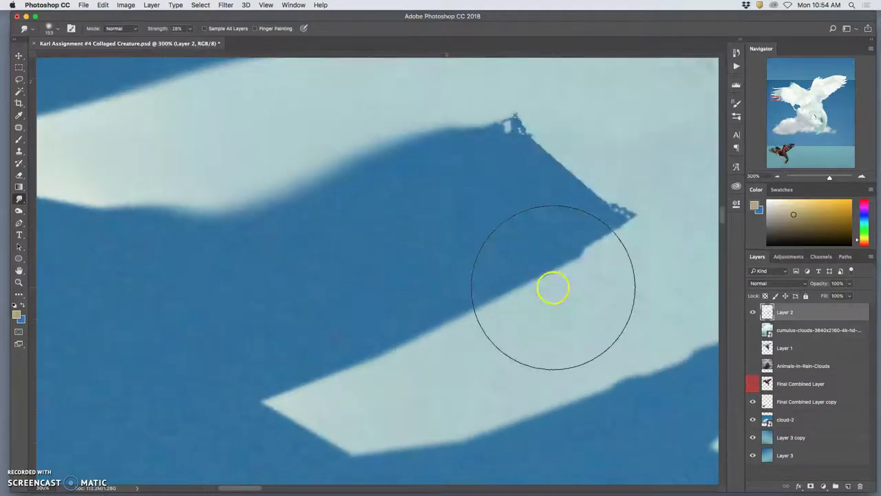
pyautogui.moveTo(581, 255)
pyautogui.mouseDown()
pyautogui.moveTo(575, 228)
pyautogui.moveTo(388, 266)
pyautogui.moveTo(574, 174)
pyautogui.moveTo(517, 152)
pyautogui.moveTo(464, 170)
pyautogui.moveTo(496, 158)
pyautogui.moveTo(460, 190)
pyautogui.moveTo(662, 174)
pyautogui.moveTo(525, 219)
pyautogui.moveTo(659, 232)
pyautogui.moveTo(587, 248)
pyautogui.moveTo(595, 266)
pyautogui.moveTo(588, 267)
pyautogui.moveTo(610, 259)
pyautogui.moveTo(636, 281)
pyautogui.moveTo(593, 292)
pyautogui.moveTo(608, 311)
pyautogui.moveTo(557, 293)
pyautogui.moveTo(592, 293)
pyautogui.mouseUp()
# Smudge the ragged notch on the underside of the left wing's third feather from the top
pyautogui.scroll(4, 497, 213)
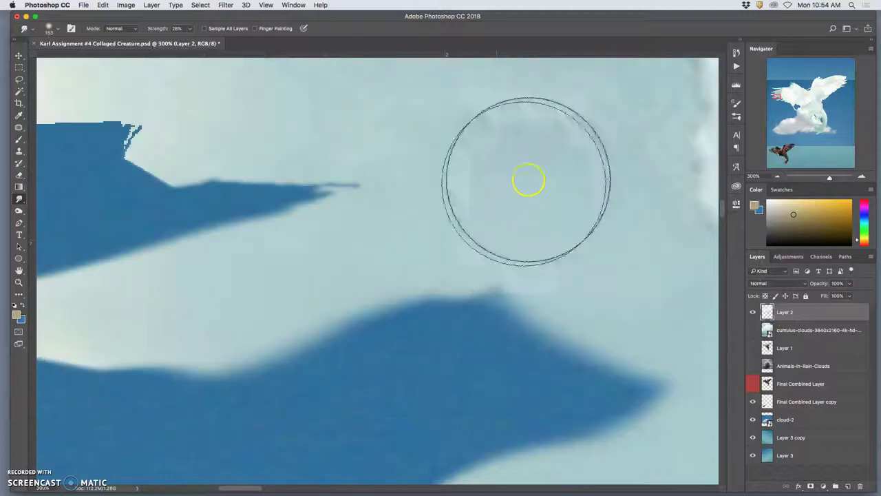
pyautogui.hscroll(-8, 532, 171)
pyautogui.moveTo(393, 156)
pyautogui.mouseDown()
pyautogui.moveTo(393, 149)
pyautogui.moveTo(452, 147)
pyautogui.moveTo(355, 161)
pyautogui.moveTo(700, 184)
pyautogui.mouseUp()
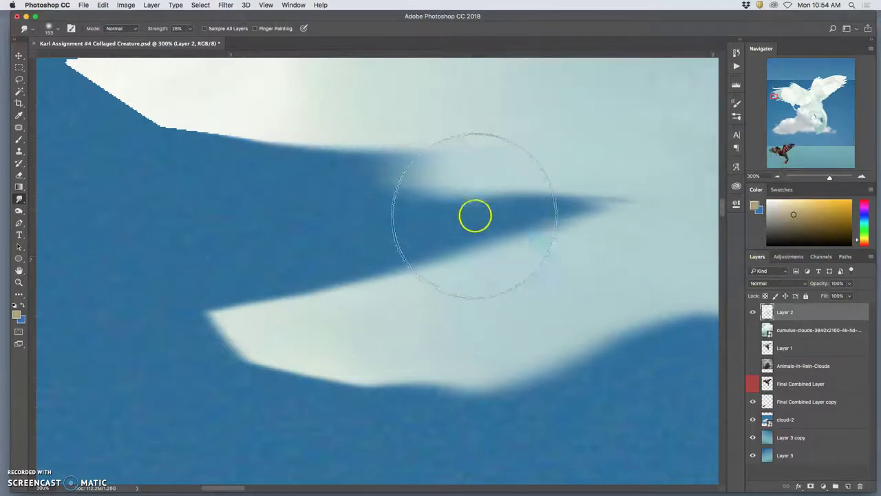
# Examine the smudged feather edge and its faint semi-transparent fringe at 1200% magnification
pyautogui.press('super+equal')
pyautogui.press('super+equal')
pyautogui.scroll(5, 501, 182)
pyautogui.scroll(-4, 502, 186)
pyautogui.scroll(2, 503, 187)
pyautogui.press('super+equal')
pyautogui.press('super+equal')
pyautogui.press('super+equal')
pyautogui.hscroll(5, 599, 204)
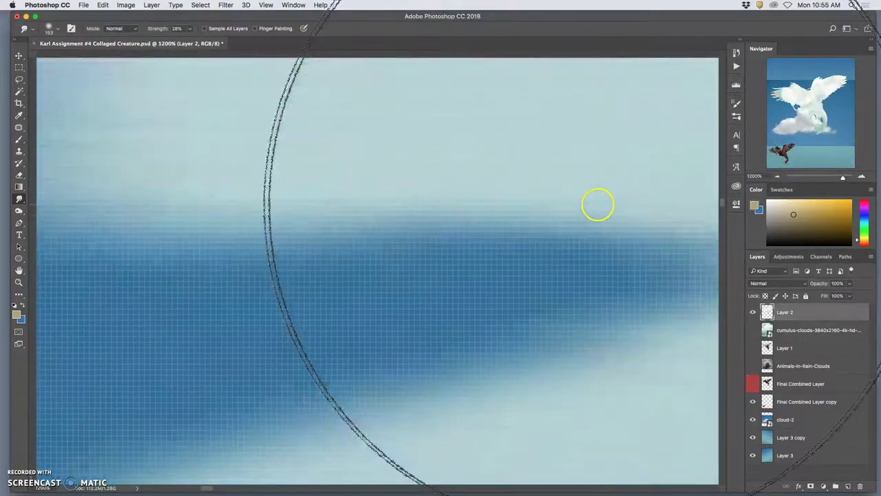
pyautogui.hscroll(-3, 596, 204)
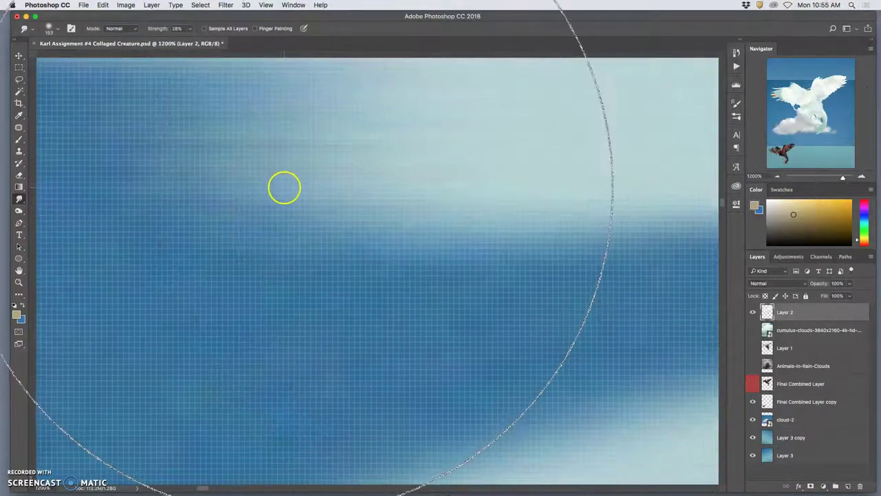
pyautogui.scroll(3, 285, 188)
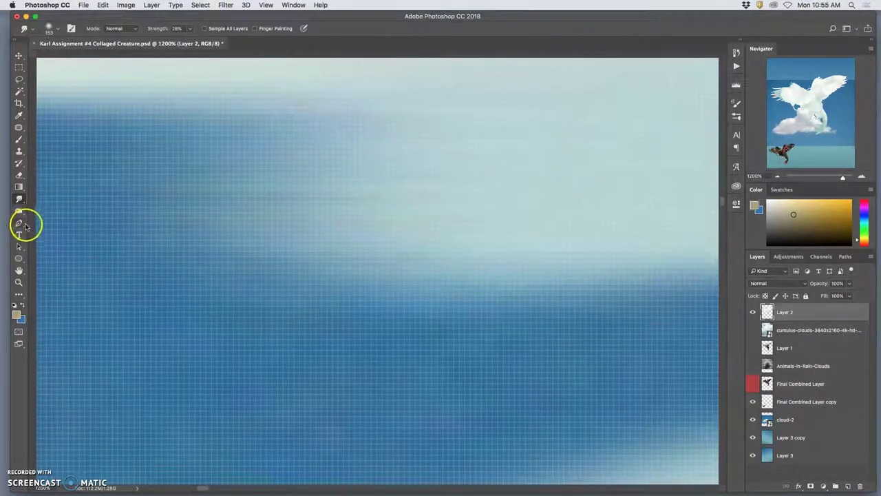
# Try darkening the faint smudged fringe with the Burn tool, using a 38 px brush, Midtones range and 13% exposure
pyautogui.click(19, 211)
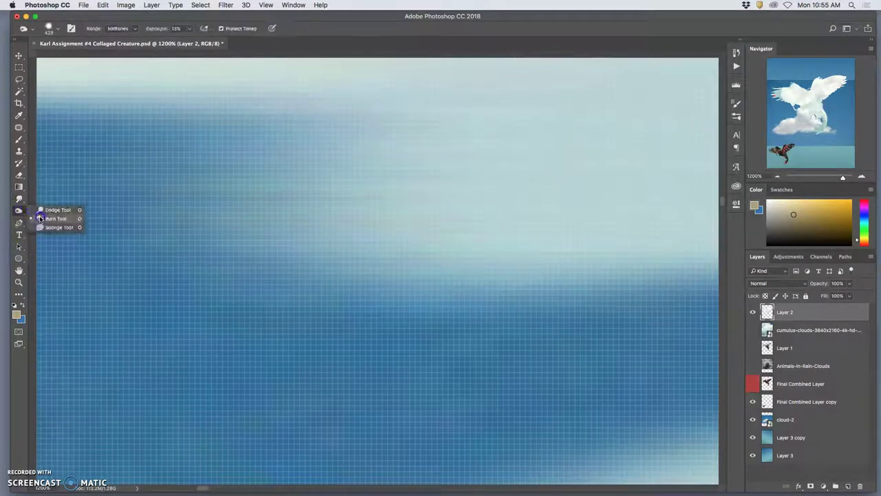
pyautogui.click(56, 218)
pyautogui.click(457, 189)
pyautogui.click(58, 29)
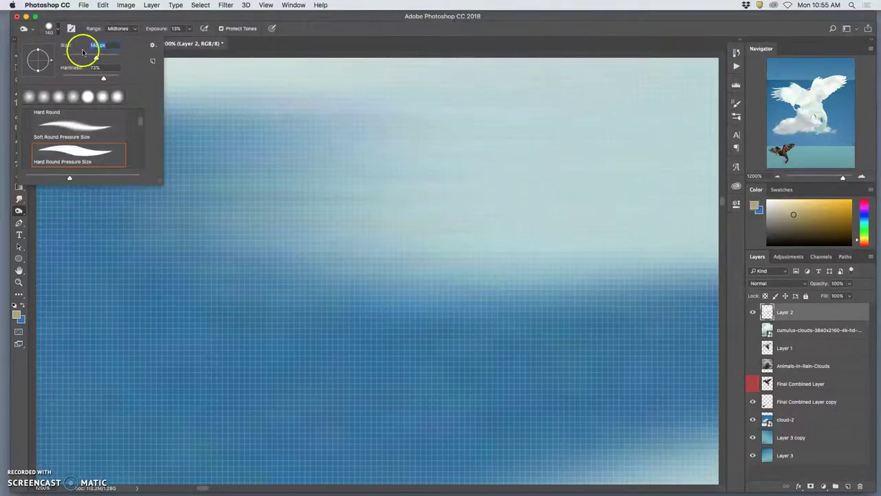
pyautogui.moveTo(82, 57); pyautogui.dragTo(81, 57)
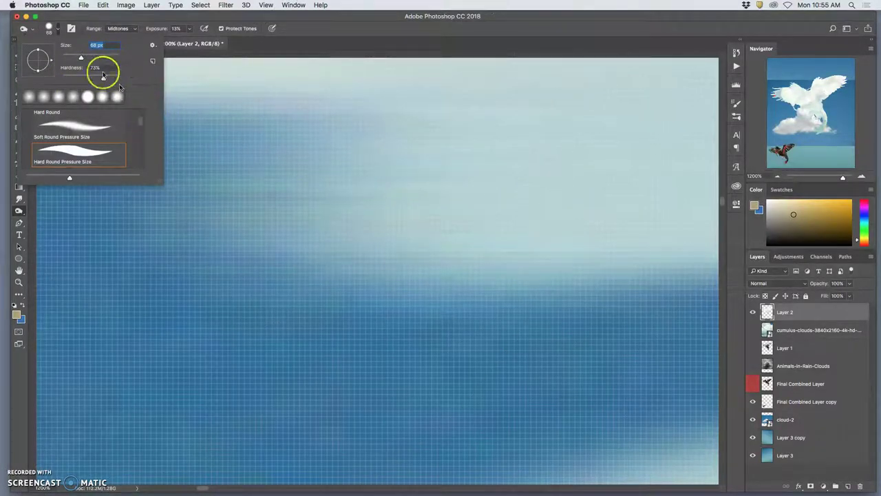
pyautogui.moveTo(472, 228)
pyautogui.mouseDown()
pyautogui.moveTo(448, 208)
pyautogui.moveTo(285, 192)
pyautogui.moveTo(251, 181)
pyautogui.moveTo(476, 203)
pyautogui.moveTo(364, 208)
pyautogui.moveTo(515, 214)
pyautogui.moveTo(488, 200)
pyautogui.moveTo(208, 230)
pyautogui.mouseUp()
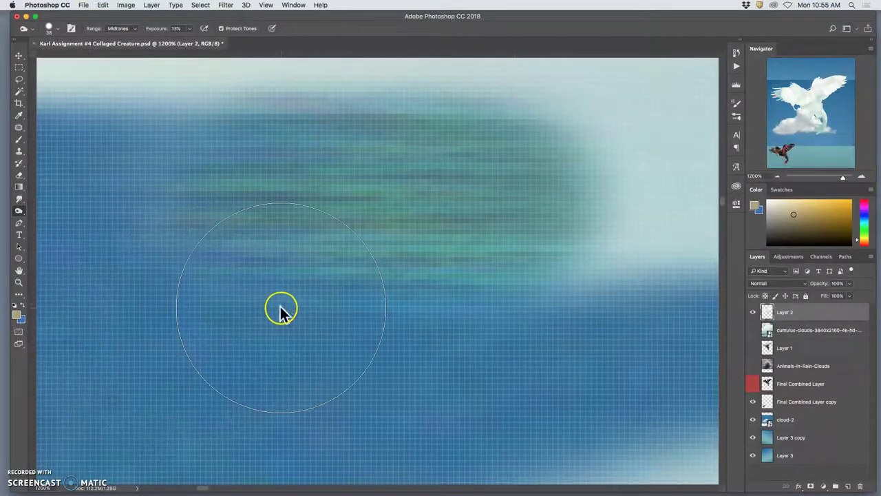
# Undo the burn strokes and the preceding smudges on the feather notch, back to its ragged outline
pyautogui.press('super+alt+z')
pyautogui.press('super+alt+z')
pyautogui.press('super+z')
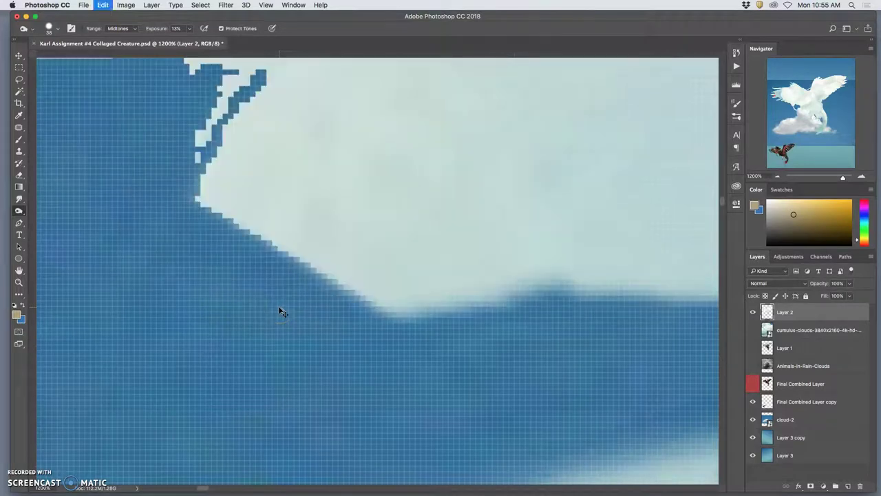
pyautogui.scroll(-5, 316, 294)
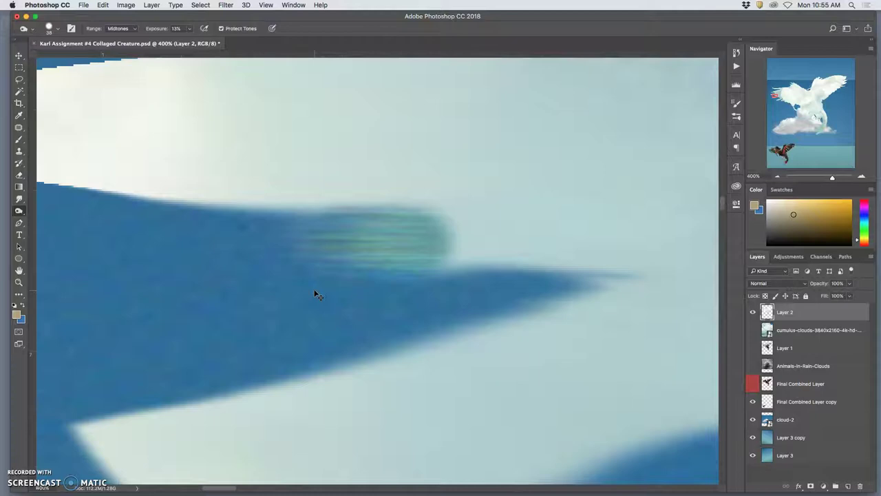
pyautogui.press('super+z')
pyautogui.press('super+z')
pyautogui.press('super+z')
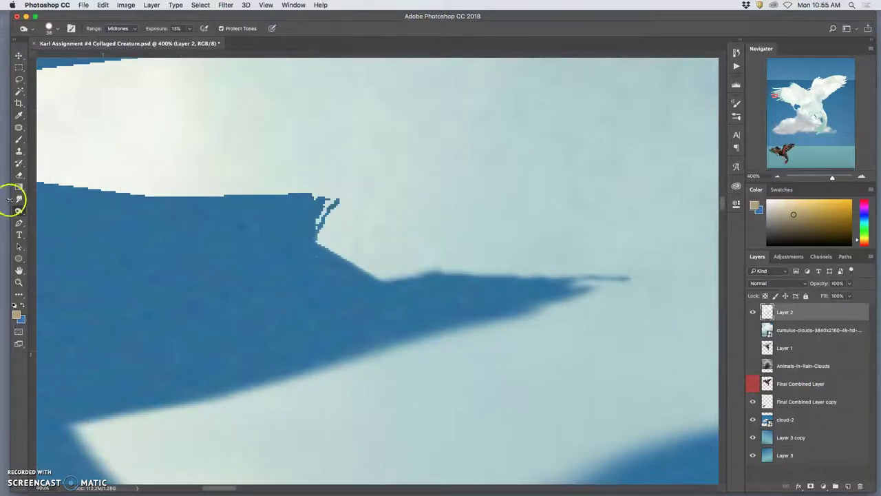
# Smudge the ragged notch and the hard lower edge of the third feather again with the Smudge tool
pyautogui.click(18, 199)
pyautogui.moveTo(354, 228)
pyautogui.mouseDown()
pyautogui.moveTo(319, 234)
pyautogui.moveTo(336, 238)
pyautogui.moveTo(149, 248)
pyautogui.mouseUp()
pyautogui.moveTo(424, 236)
pyautogui.mouseDown()
pyautogui.moveTo(432, 202)
pyautogui.moveTo(556, 252)
pyautogui.moveTo(568, 226)
pyautogui.moveTo(558, 278)
pyautogui.mouseUp()
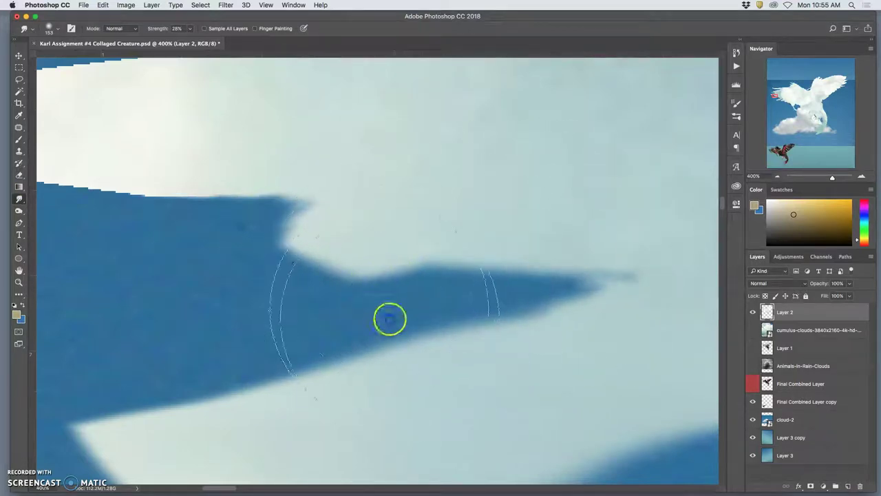
pyautogui.moveTo(393, 320); pyautogui.dragTo(391, 334)
pyautogui.moveTo(193, 197)
pyautogui.mouseDown()
pyautogui.moveTo(194, 164)
pyautogui.moveTo(177, 142)
pyautogui.mouseUp()
pyautogui.moveTo(181, 177); pyautogui.dragTo(141, 151)
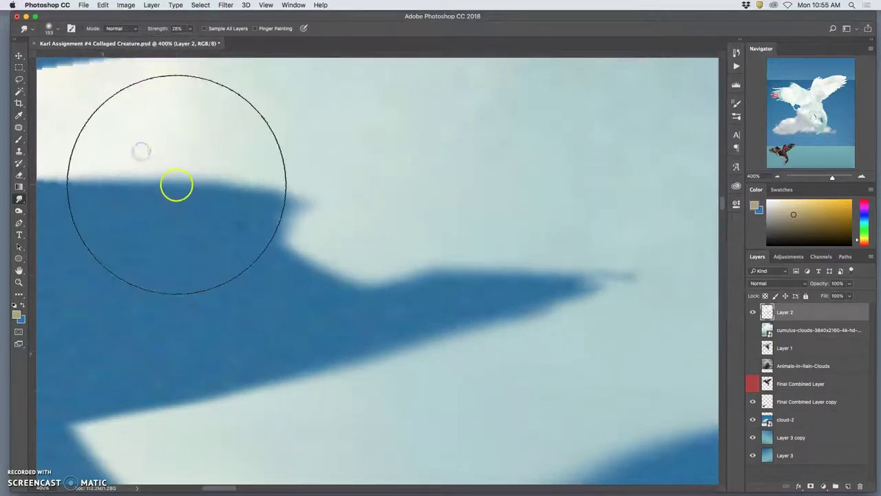
pyautogui.moveTo(175, 185); pyautogui.dragTo(407, 277)
# Set the smudge brush to 201 px and soften the left wing's topmost feather and adjoining upper edge
pyautogui.press('super+minus')
pyautogui.press('super+minus')
pyautogui.press('super+minus')
pyautogui.press('super+minus')
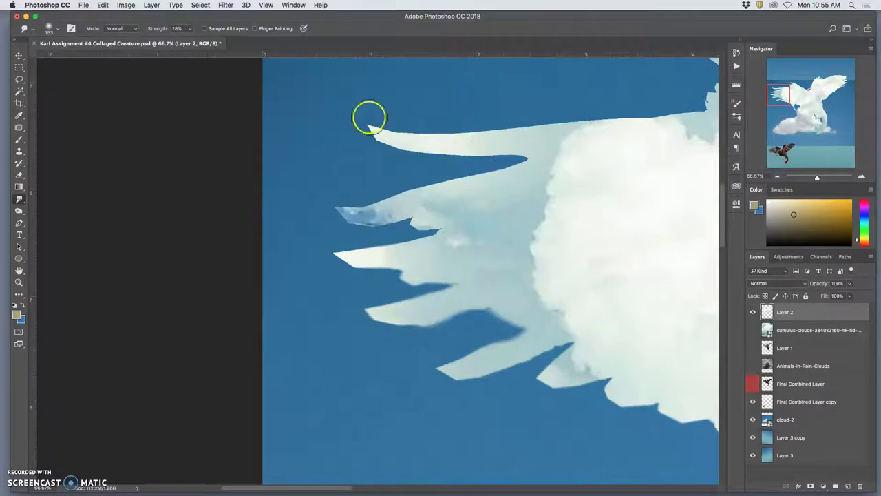
pyautogui.click(55, 29)
pyautogui.moveTo(96, 58); pyautogui.dragTo(105, 57)
pyautogui.moveTo(440, 132)
pyautogui.mouseDown()
pyautogui.moveTo(471, 134)
pyautogui.moveTo(357, 126)
pyautogui.moveTo(358, 142)
pyautogui.moveTo(448, 153)
pyautogui.moveTo(475, 167)
pyautogui.moveTo(466, 166)
pyautogui.moveTo(603, 90)
pyautogui.moveTo(658, 103)
pyautogui.mouseUp()
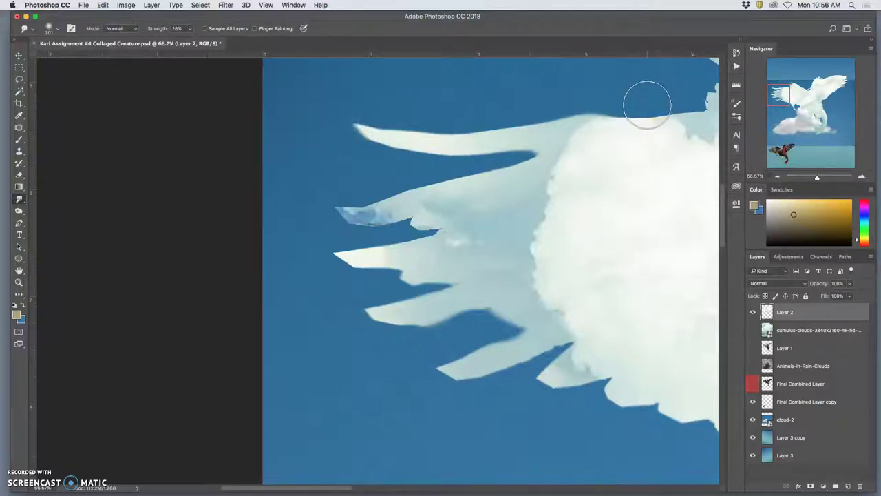
pyautogui.moveTo(634, 98); pyautogui.dragTo(621, 96)
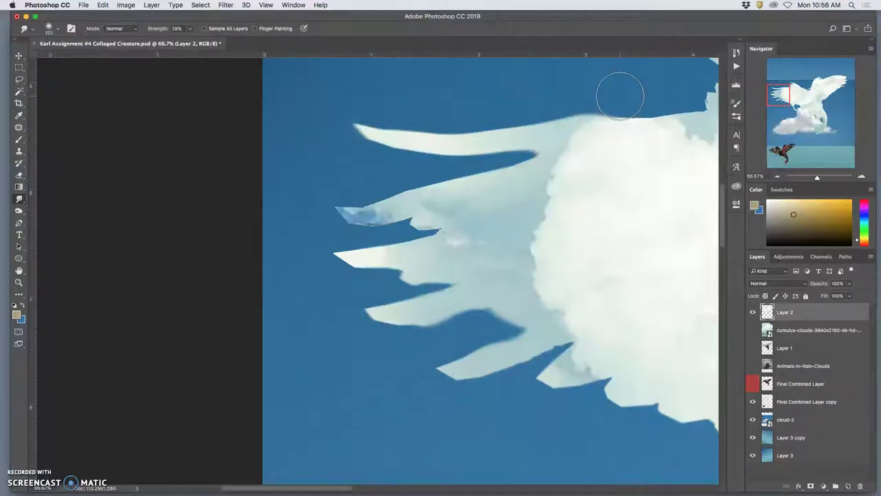
pyautogui.moveTo(617, 96); pyautogui.dragTo(579, 101)
# Smudge the jagged corner where the left wing's upper edge meets the small inner feathers, and save the document
pyautogui.press('super+minus')
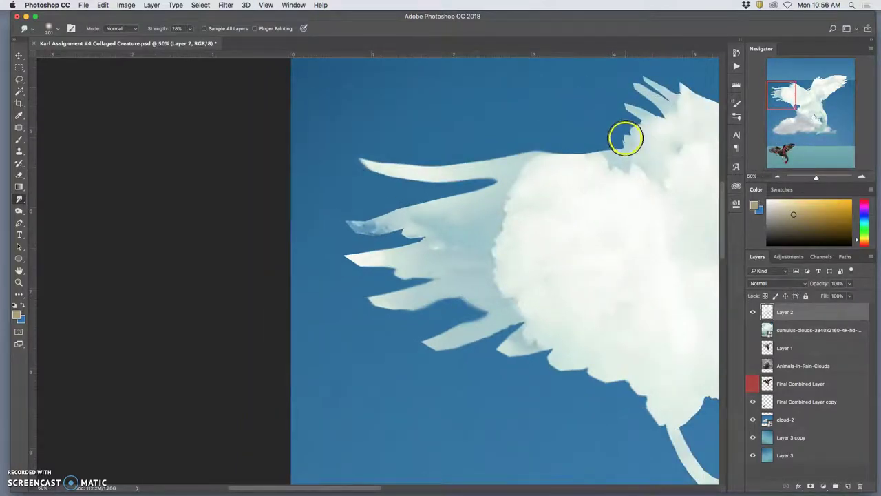
pyautogui.moveTo(625, 138); pyautogui.dragTo(620, 135)
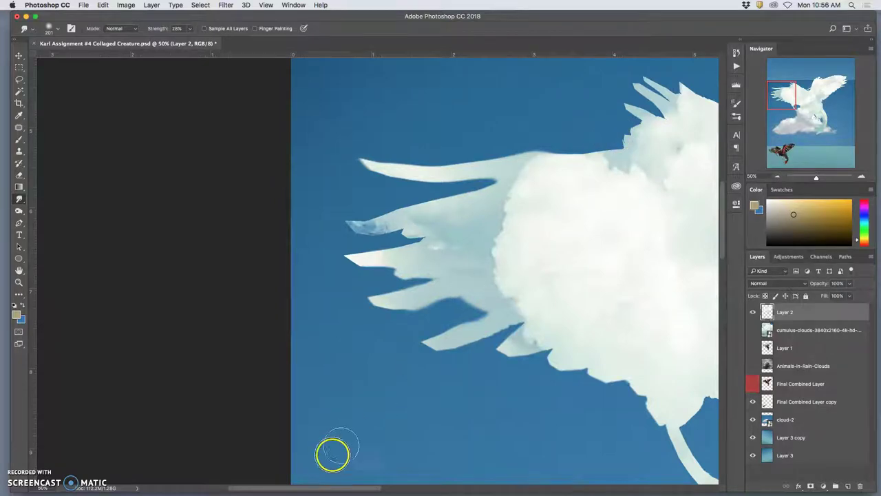
pyautogui.moveTo(292, 489)
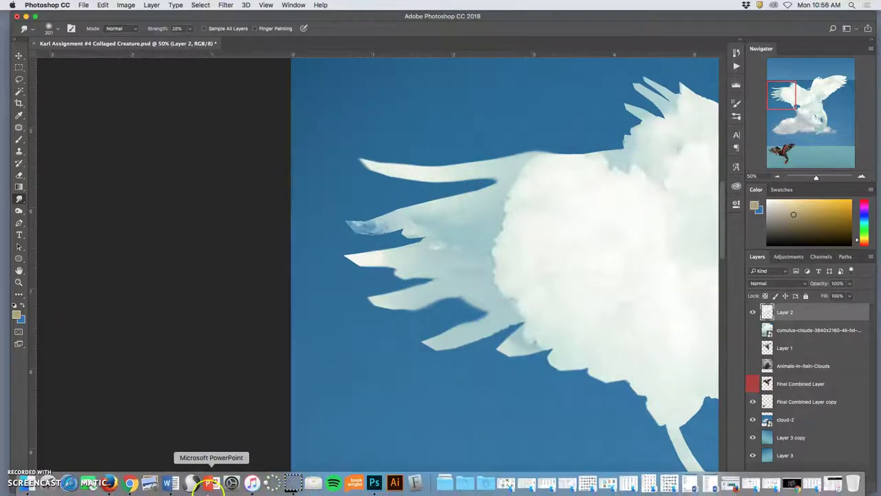
pyautogui.hscroll(2, 474, 346)
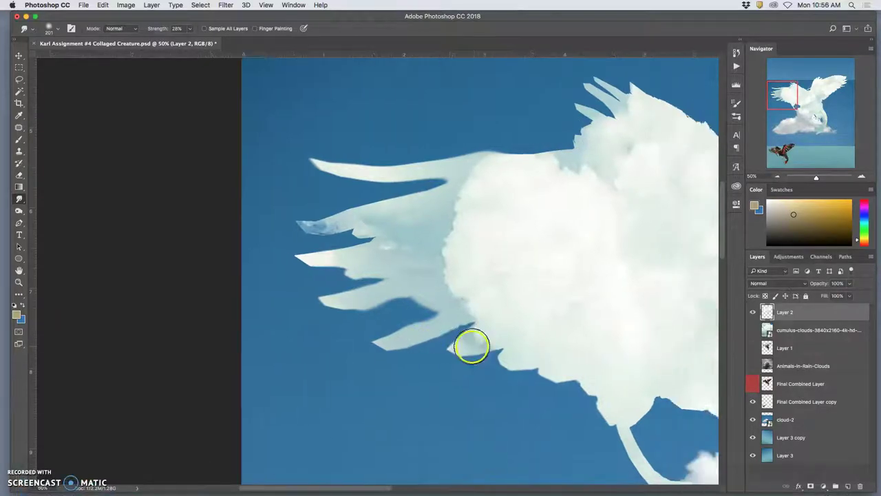
pyautogui.hscroll(2, 468, 346)
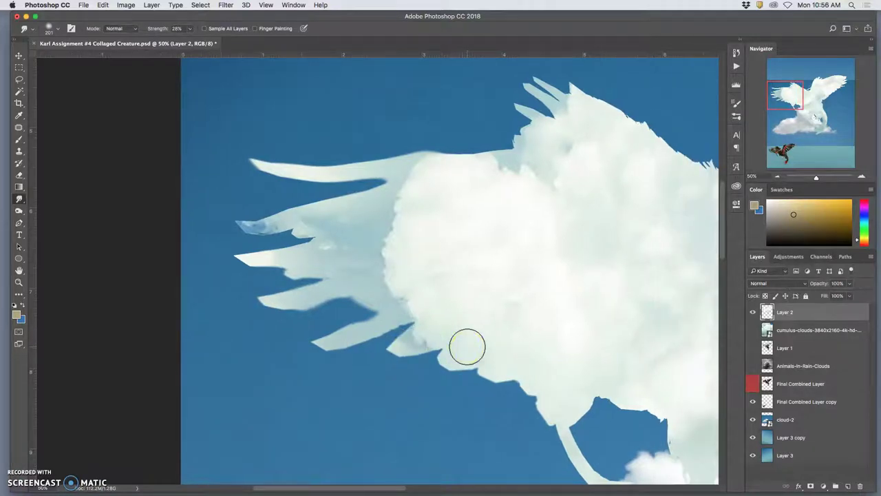
pyautogui.press('cmd+s')
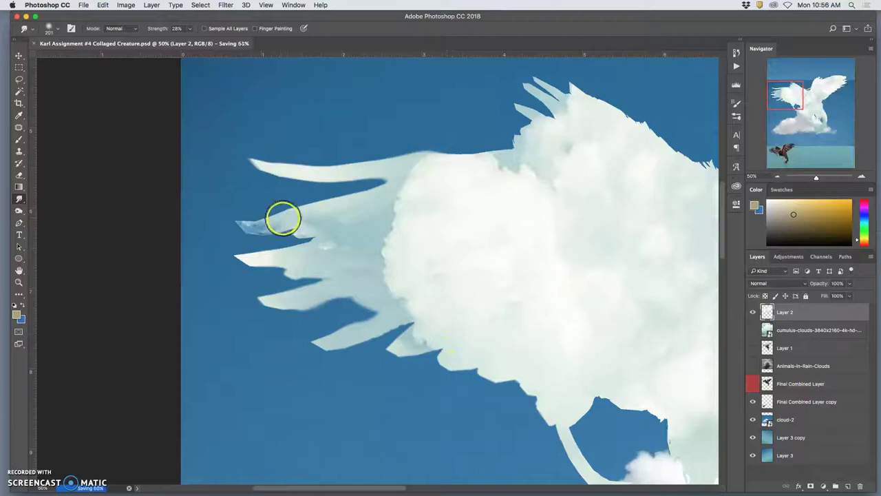
# Smudge the blue-tinted tip of the left wing's second feather and the outline of its fifth feather
pyautogui.moveTo(282, 218)
pyautogui.mouseDown()
pyautogui.moveTo(217, 220)
pyautogui.moveTo(244, 231)
pyautogui.moveTo(308, 232)
pyautogui.moveTo(297, 227)
pyautogui.moveTo(336, 246)
pyautogui.mouseUp()
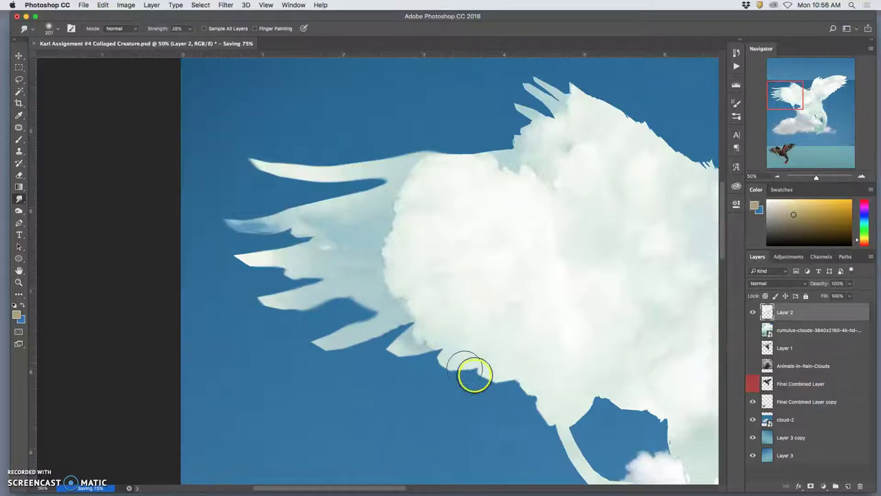
pyautogui.scroll(5, 475, 375)
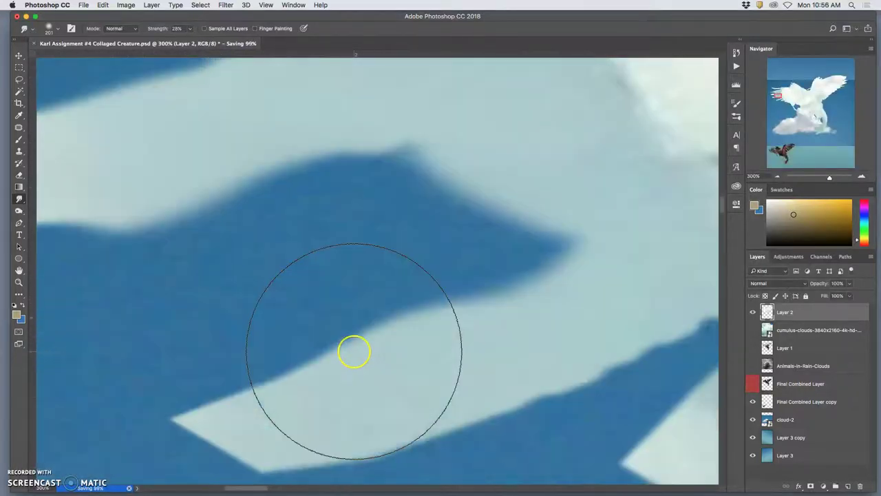
pyautogui.moveTo(344, 362)
pyautogui.mouseDown()
pyautogui.moveTo(357, 332)
pyautogui.moveTo(299, 371)
pyautogui.moveTo(255, 346)
pyautogui.moveTo(237, 369)
pyautogui.moveTo(209, 353)
pyautogui.moveTo(196, 367)
pyautogui.moveTo(139, 348)
pyautogui.moveTo(157, 357)
pyautogui.moveTo(114, 297)
pyautogui.mouseUp()
pyautogui.moveTo(229, 396); pyautogui.dragTo(309, 341)
pyautogui.moveTo(348, 400)
pyautogui.mouseDown()
pyautogui.moveTo(372, 373)
pyautogui.moveTo(354, 394)
pyautogui.moveTo(284, 371)
pyautogui.moveTo(274, 379)
pyautogui.moveTo(253, 363)
pyautogui.moveTo(144, 335)
pyautogui.moveTo(124, 318)
pyautogui.mouseUp()
pyautogui.moveTo(388, 315)
pyautogui.mouseDown()
pyautogui.moveTo(433, 328)
pyautogui.moveTo(348, 401)
pyautogui.mouseUp()
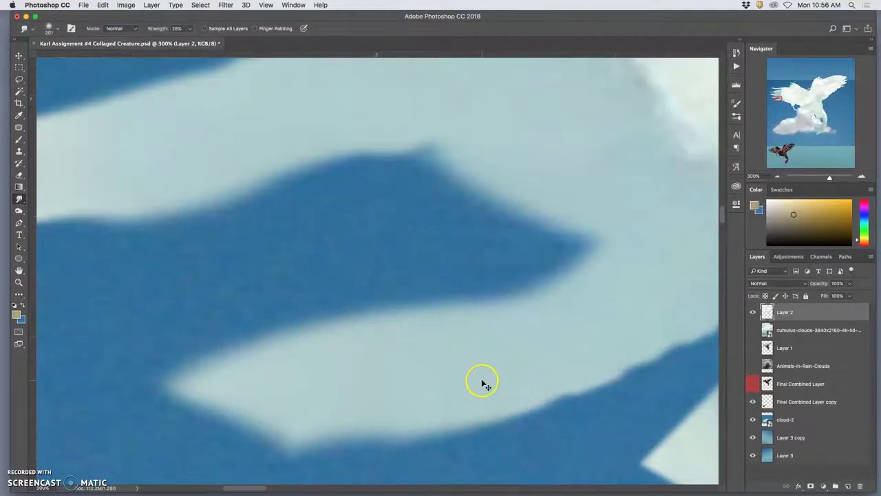
# Smudge the bright pointed tip and lower edge of the left wing's third feather
pyautogui.hotkey('ctrl', '-')
pyautogui.hotkey('ctrl', '-')
pyautogui.hotkey('ctrl', '-')
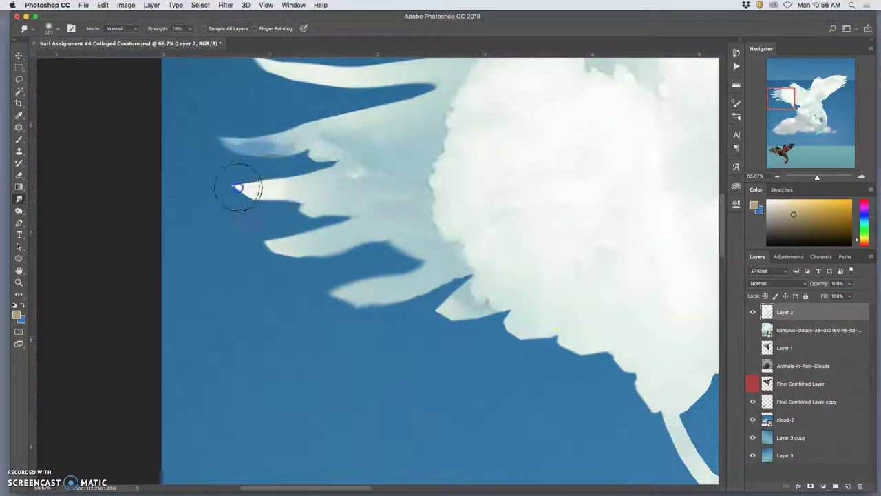
pyautogui.moveTo(286, 190); pyautogui.dragTo(299, 208)
# Examine the remaining hard edges across the body and right wing, plus the whole composition
pyautogui.scroll(6, 589, 333)
pyautogui.hscroll(10, 588, 333)
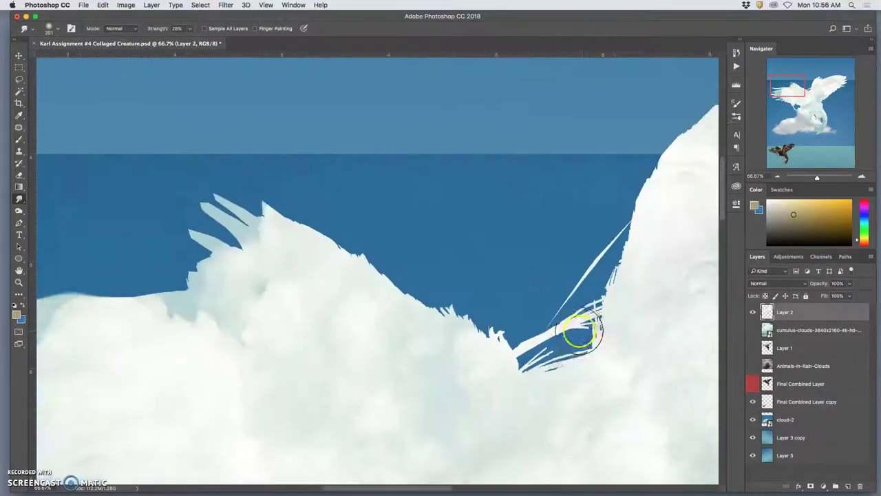
pyautogui.hscroll(5, 542, 309)
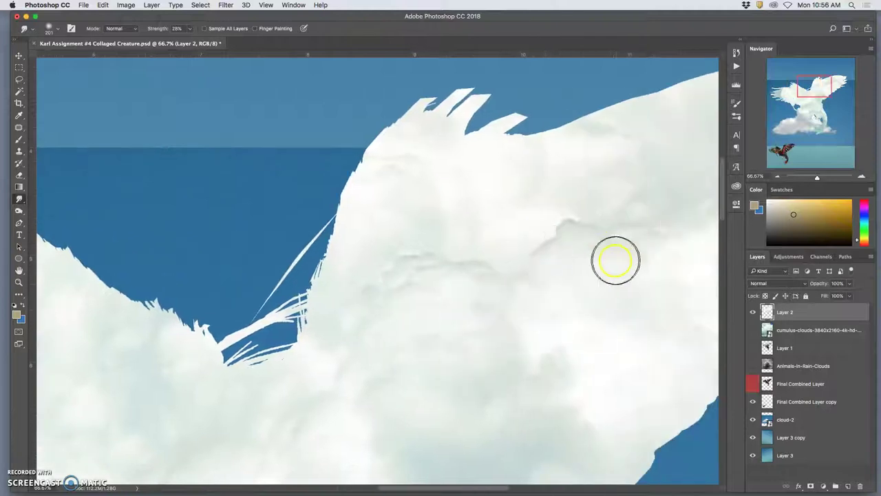
pyautogui.hscroll(8, 612, 258)
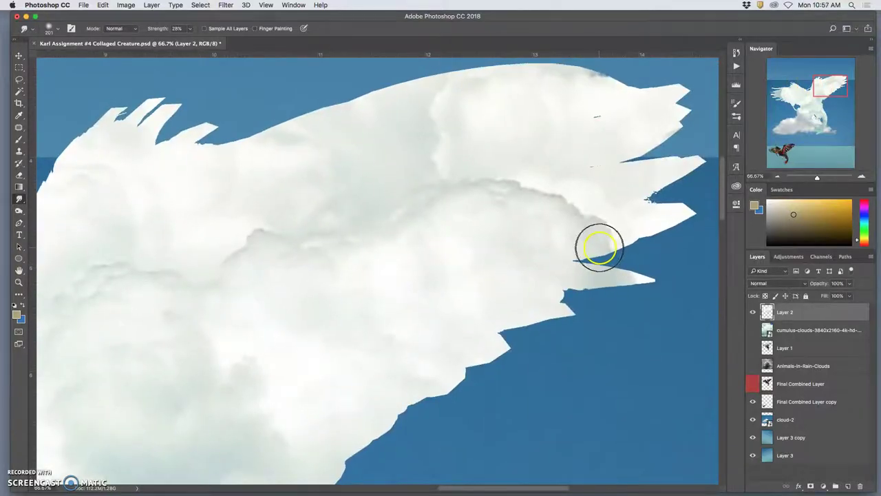
pyautogui.scroll(-15, 599, 245)
pyautogui.hscroll(-10, 544, 247)
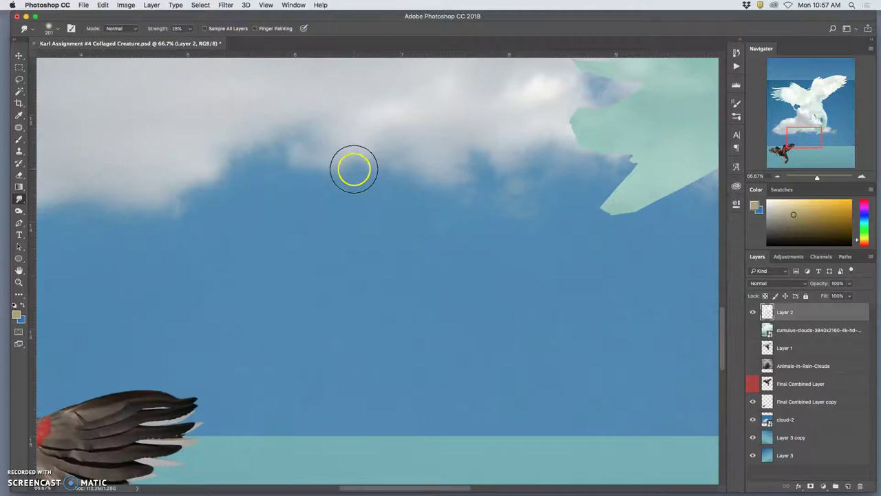
pyautogui.hscroll(-8, 354, 166)
pyautogui.press('super+minus')
pyautogui.press('super+minus')
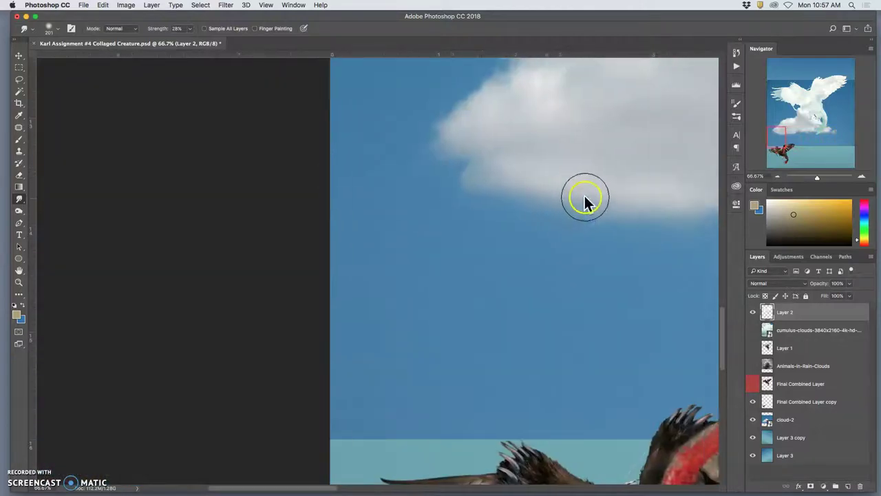
pyautogui.press('super+minus')
pyautogui.press('super+minus')
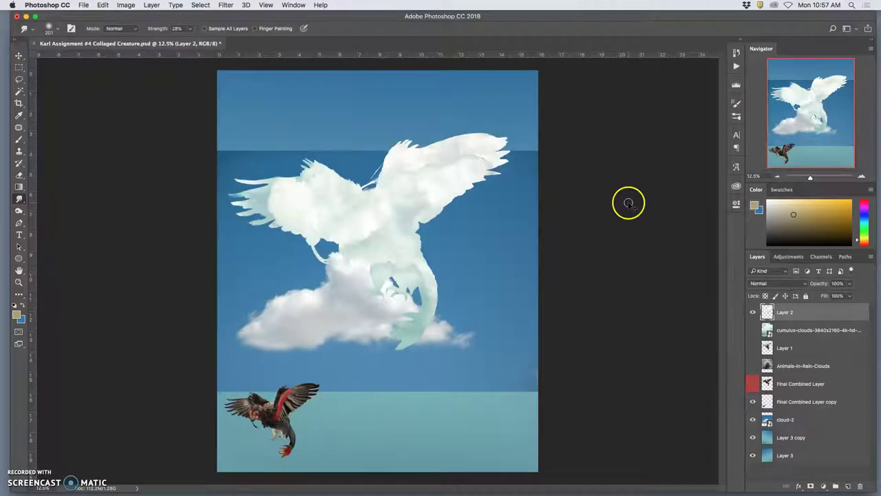
# Hide the cloud-2 layer so the creature stands against the plain gradient sky, and bring the left wing closer into view
pyautogui.click(752, 419)
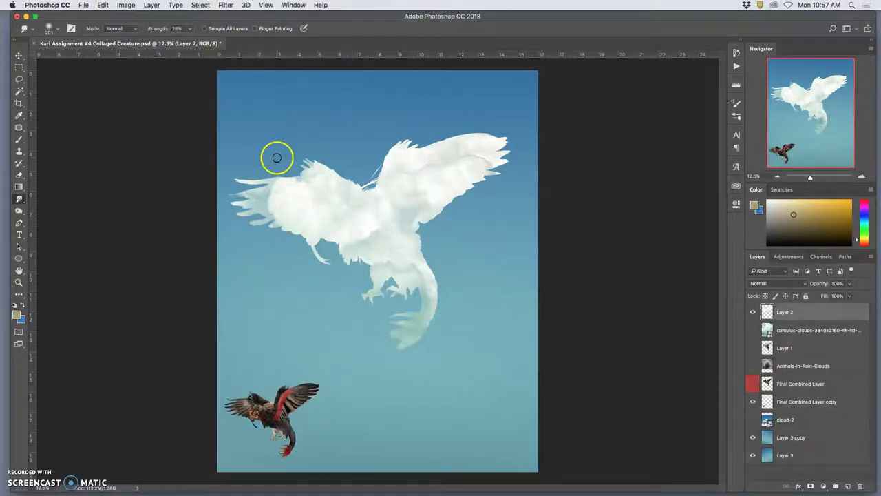
pyautogui.press('super+plus')
pyautogui.press('super+plus')
pyautogui.hscroll(-3, 222, 167)
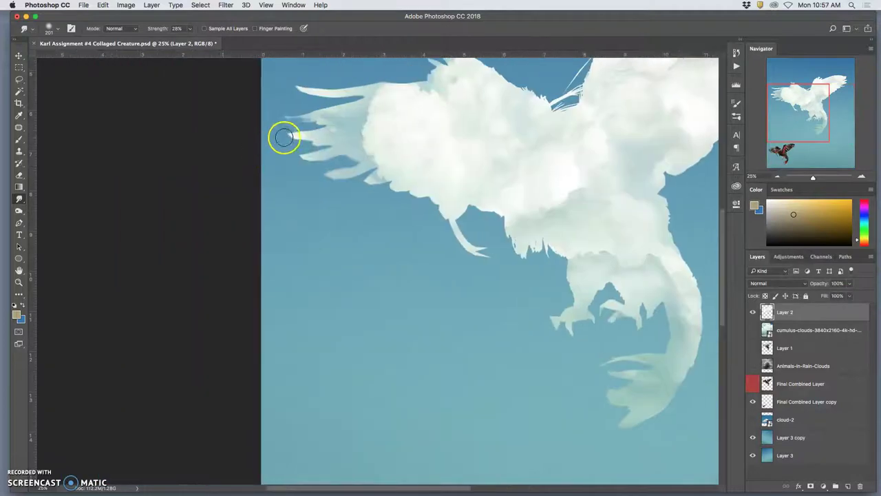
# Smudge the tips of the left wing's second and third feathers
pyautogui.moveTo(284, 137); pyautogui.dragTo(306, 118)
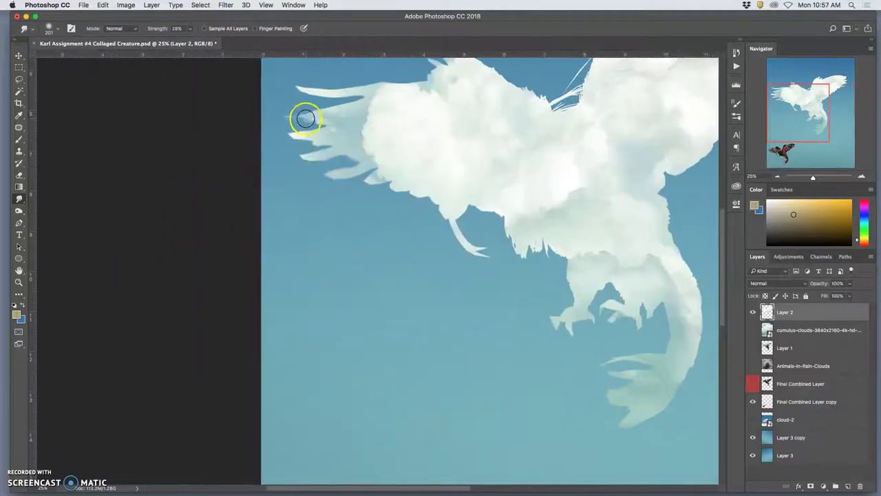
# Try a Gaussian Blur with a radius of 48.7 pixels on Layer 2 and check it across the whole composition
pyautogui.click(222, 5)
pyautogui.moveTo(247, 115)
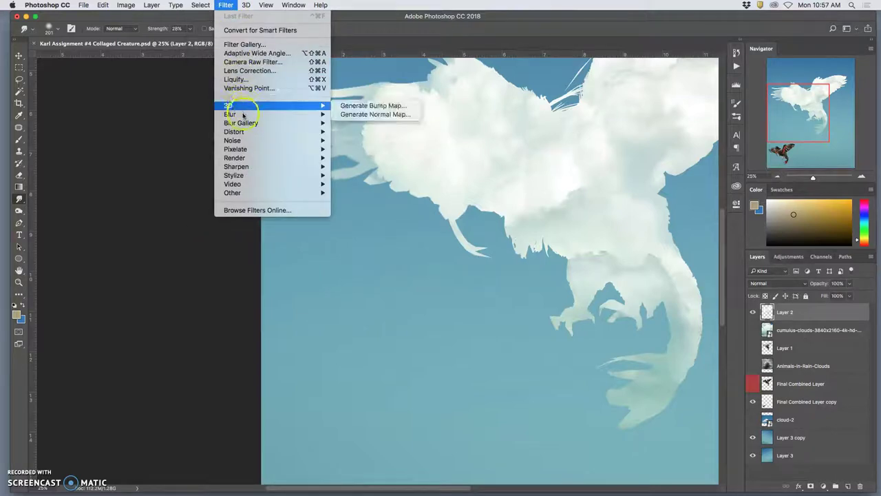
pyautogui.click(352, 147)
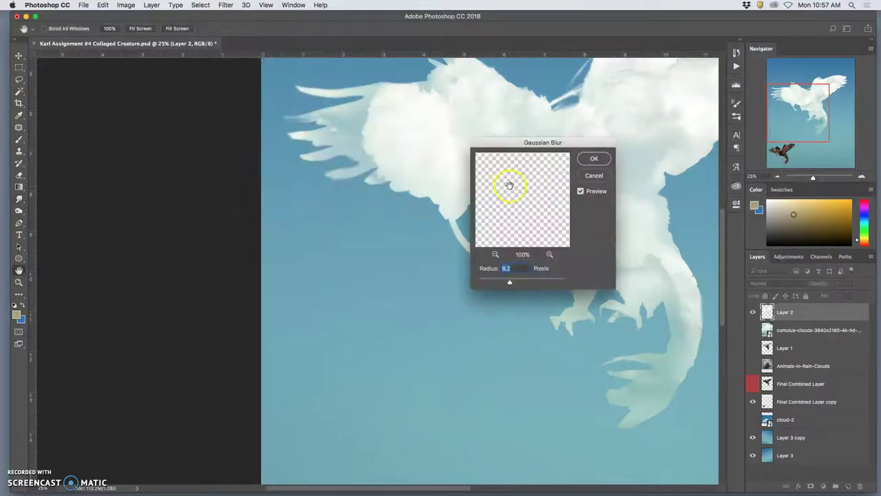
pyautogui.click(442, 177)
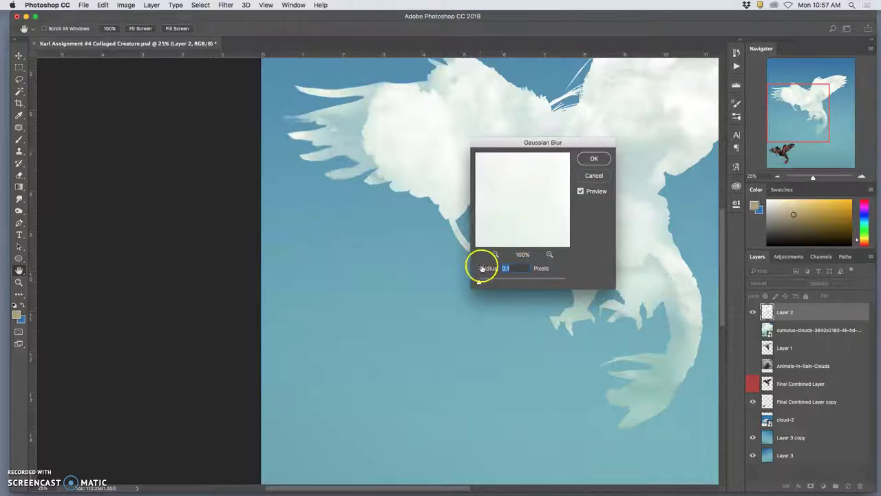
pyautogui.moveTo(575, 142); pyautogui.dragTo(212, 148)
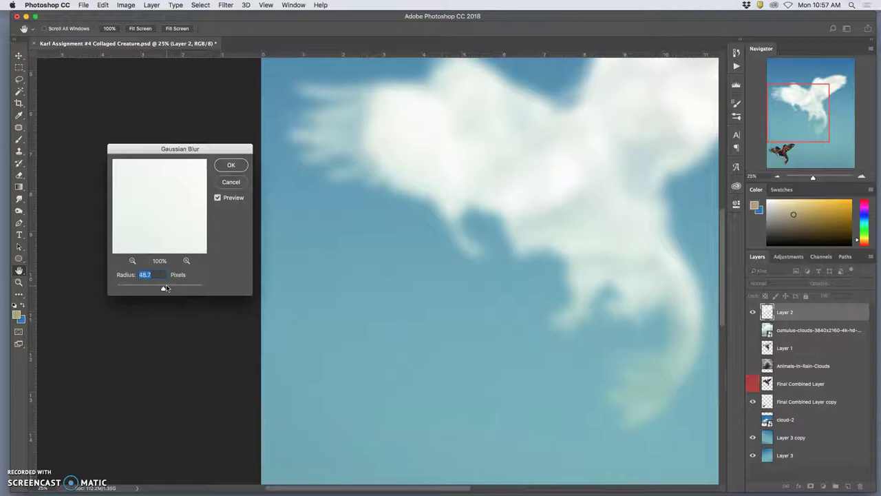
pyautogui.press('super+minus')
pyautogui.press('super+minus')
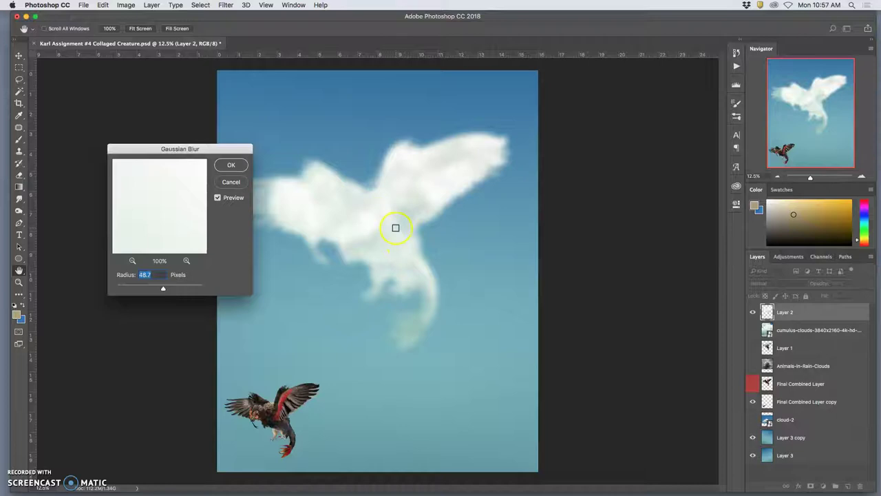
pyautogui.keyDown('super'); pyautogui.click(390, 225); pyautogui.keyUp('super')
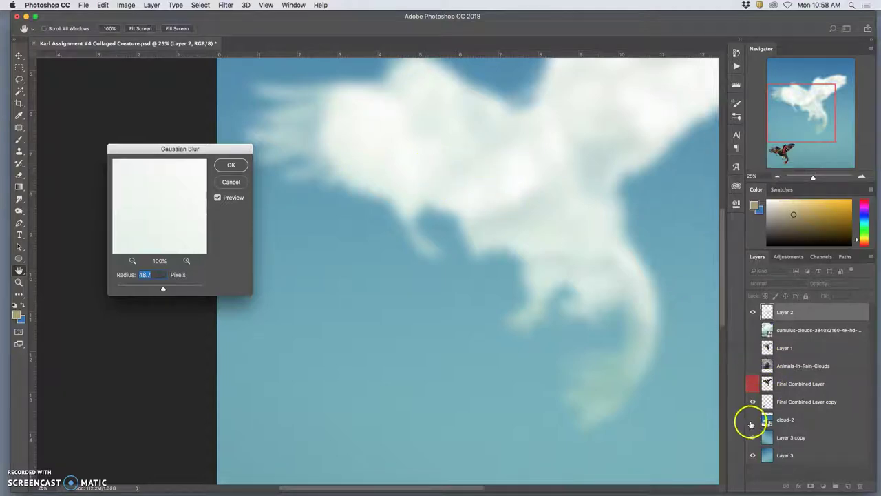
pyautogui.click(753, 420)
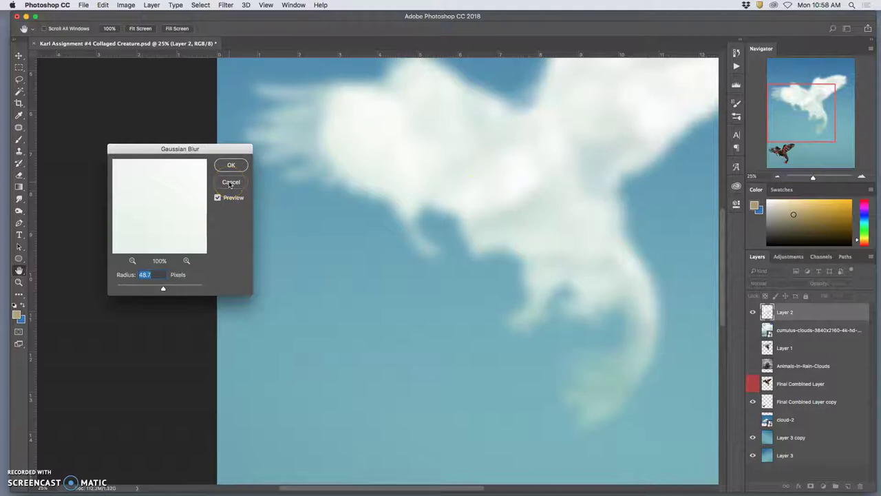
pyautogui.click(229, 183)
# Duplicate Layer 2, hide the original, and select the copy
pyautogui.click(800, 319)
pyautogui.press('super+j')
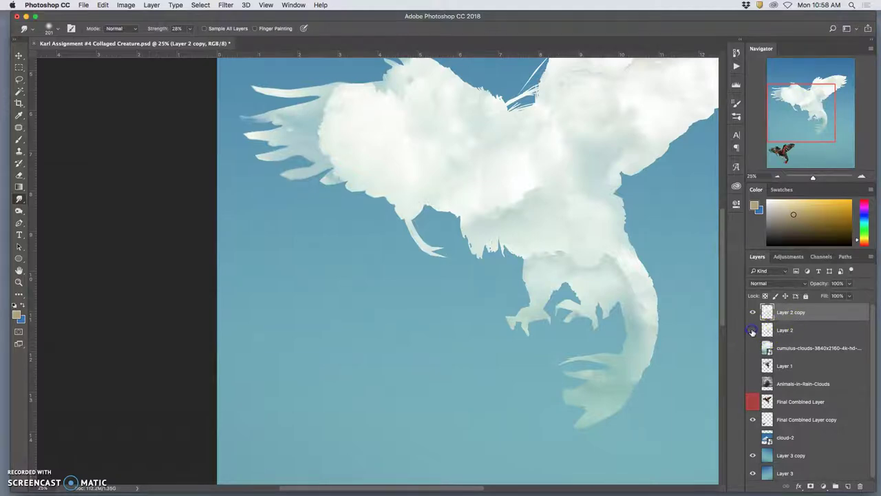
pyautogui.click(810, 315)
# Apply a Gaussian Blur with a radius of 27.5 pixels to Layer 2 copy
pyautogui.click(226, 5)
pyautogui.moveTo(241, 116)
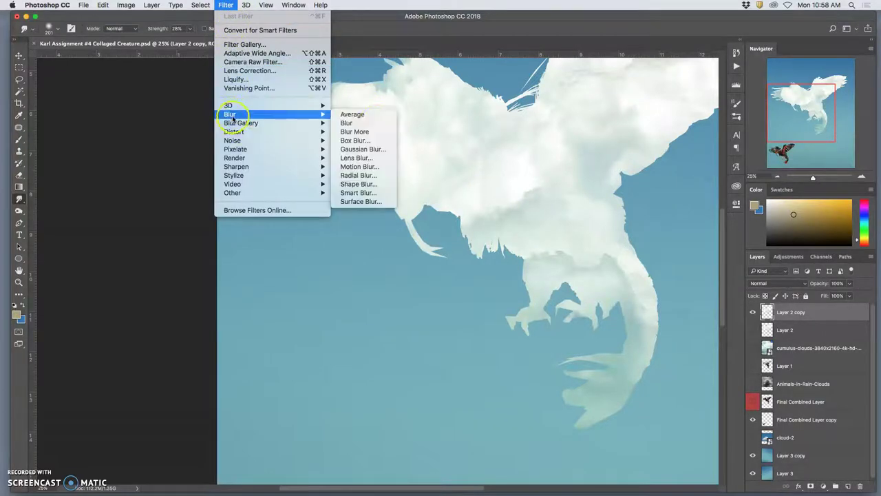
pyautogui.click(372, 148)
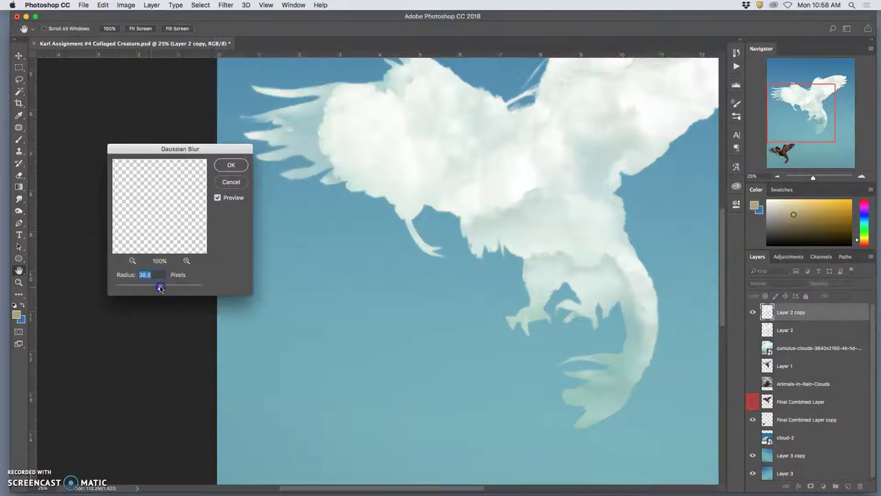
pyautogui.moveTo(161, 288); pyautogui.dragTo(156, 288)
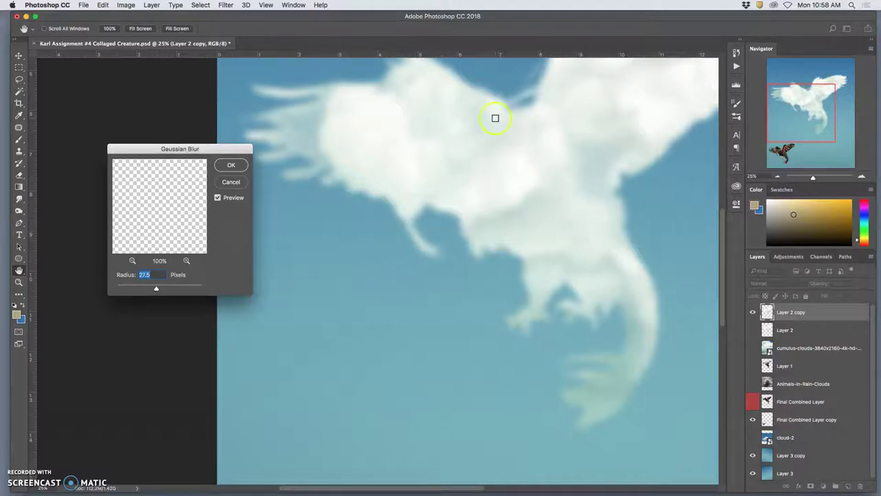
pyautogui.scroll(3, 528, 105)
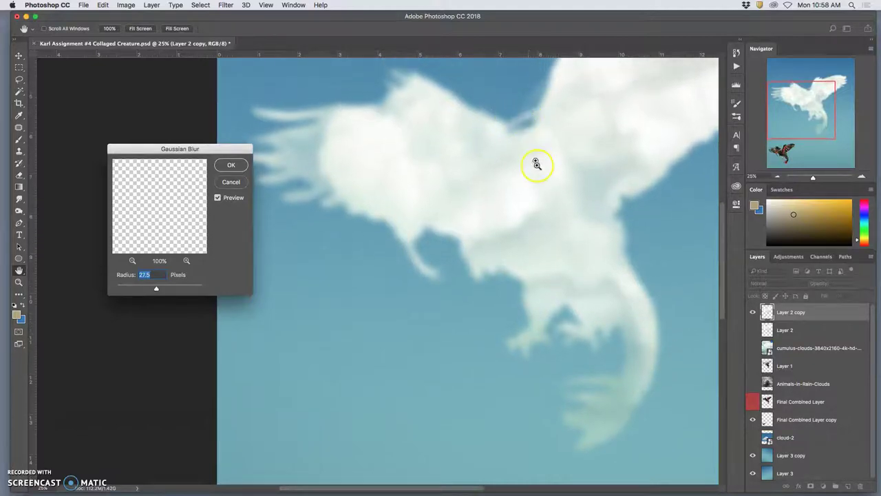
pyautogui.press('super+minus')
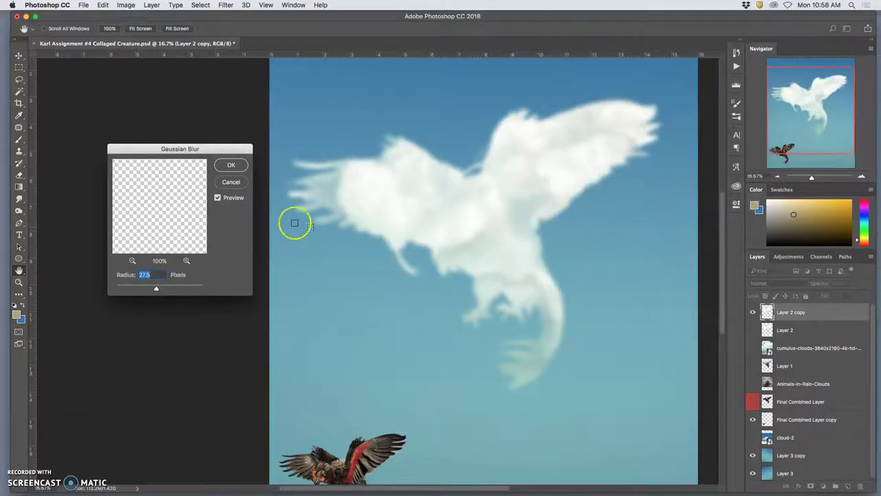
pyautogui.click(234, 168)
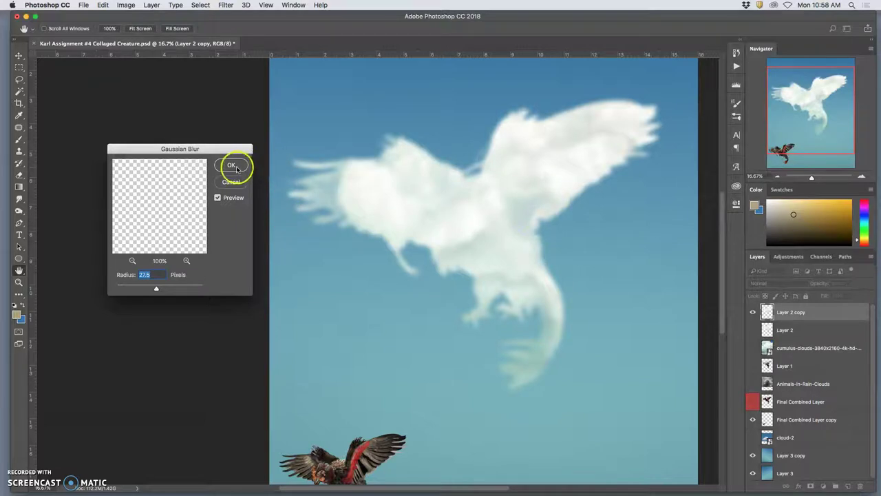
# Show the sharp Layer 2 and stack it above the blurred Layer 2 copy
pyautogui.click(753, 329)
pyautogui.moveTo(790, 333); pyautogui.dragTo(788, 311)
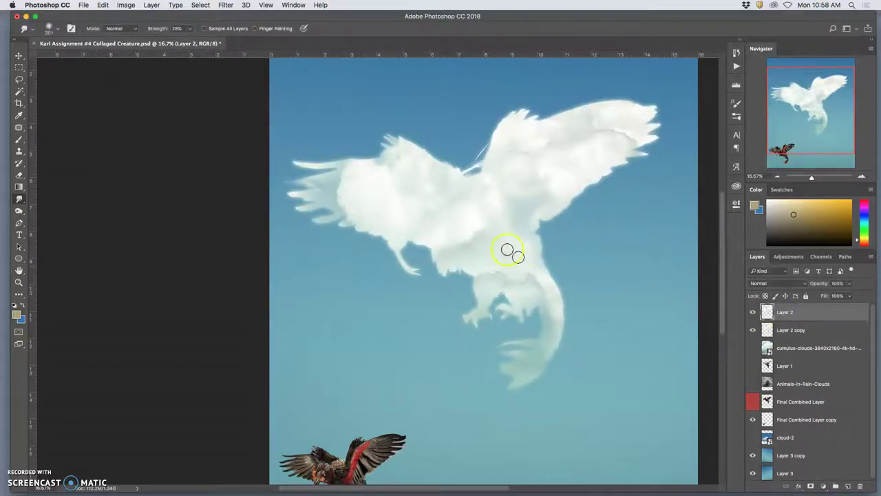
pyautogui.click(807, 315)
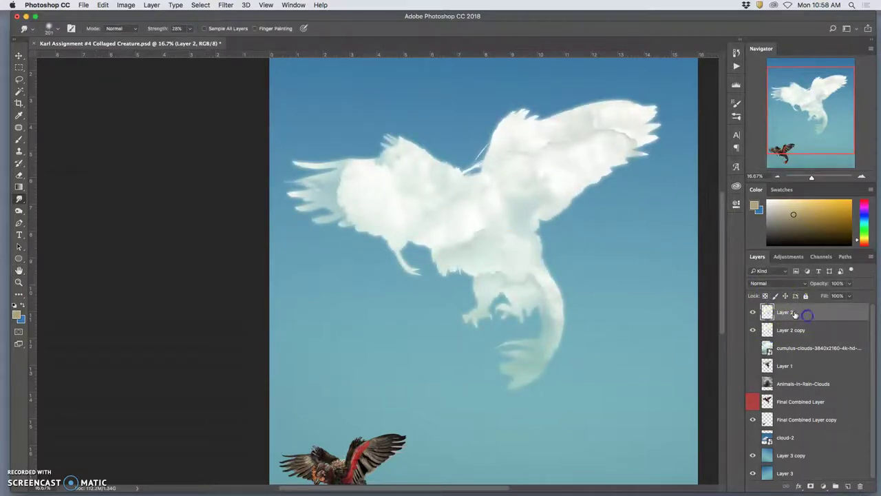
# Erase Layer 2's hard edges along the left wing's shoulder and between the wings with a soft 332 px Eraser at 100% opacity
pyautogui.click(19, 174)
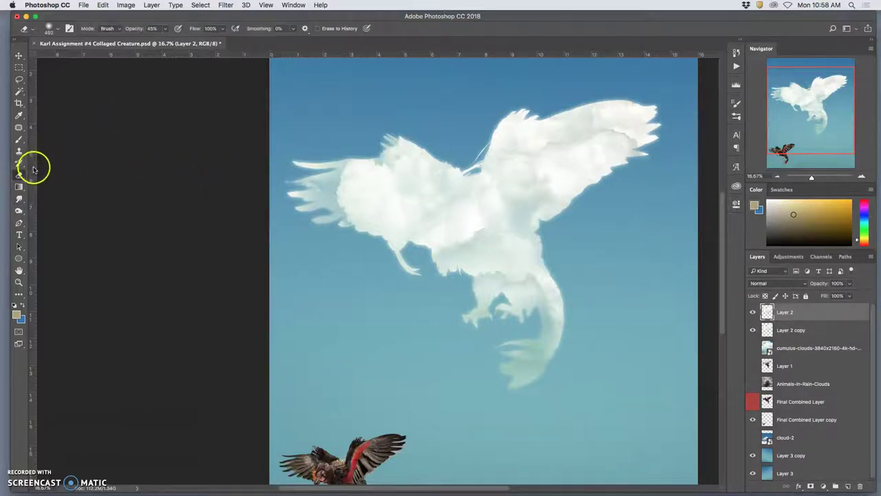
pyautogui.click(164, 30)
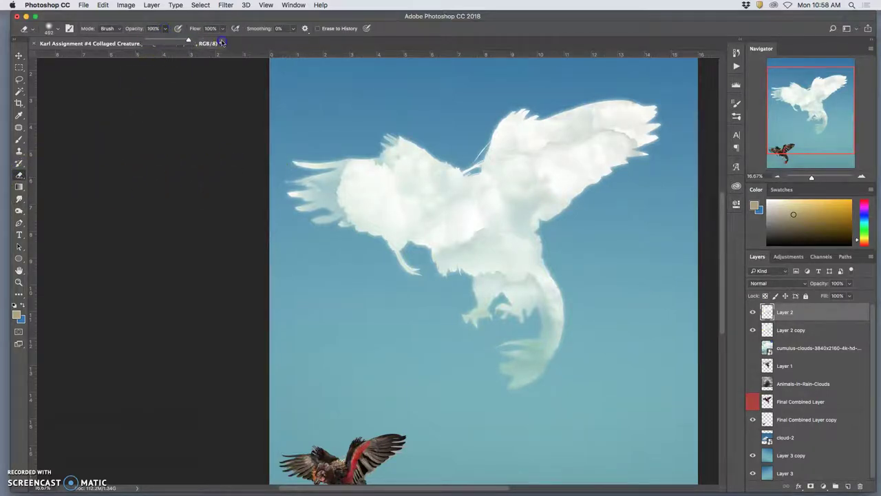
pyautogui.click(58, 29)
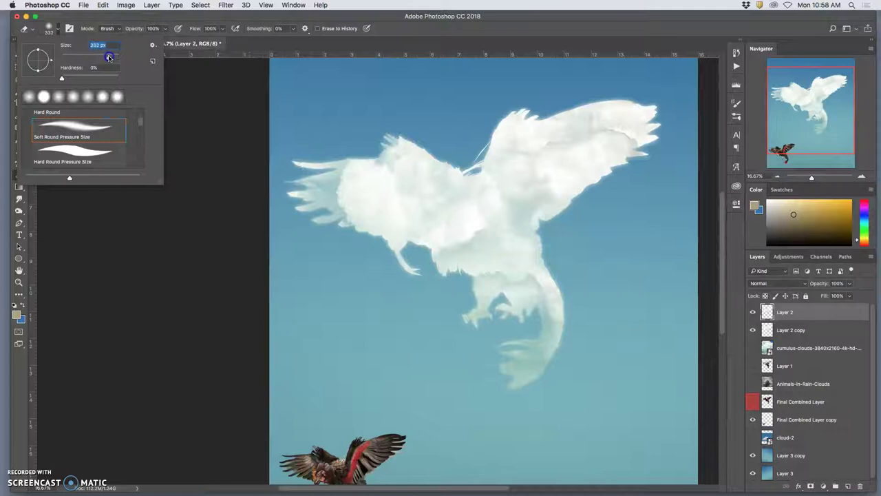
pyautogui.click(396, 133)
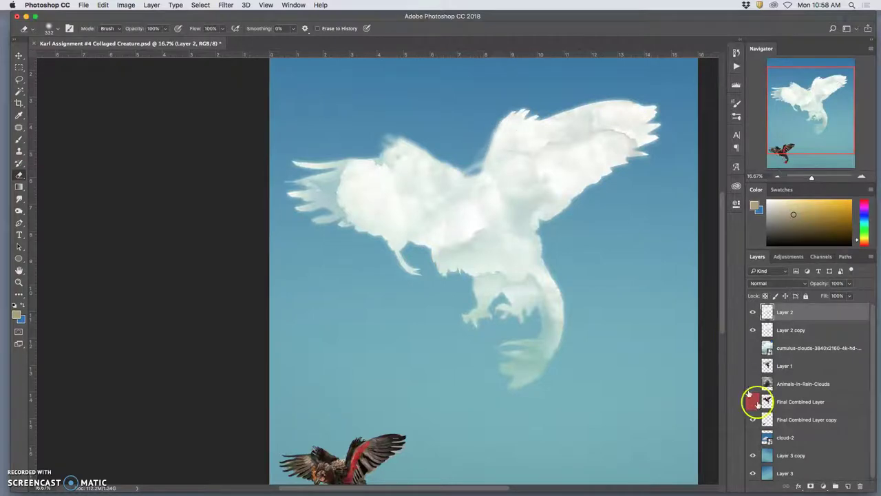
# Show the cloud-2 layer for comparison and erase Layer 2's sharp edges along the left wing's top feather and around the right wing
pyautogui.click(752, 437)
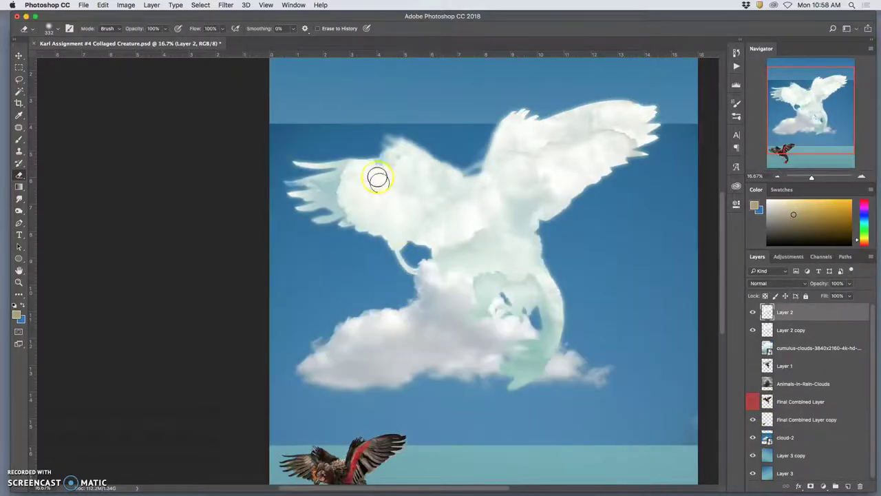
pyautogui.click(370, 157)
pyautogui.moveTo(311, 157); pyautogui.dragTo(301, 160)
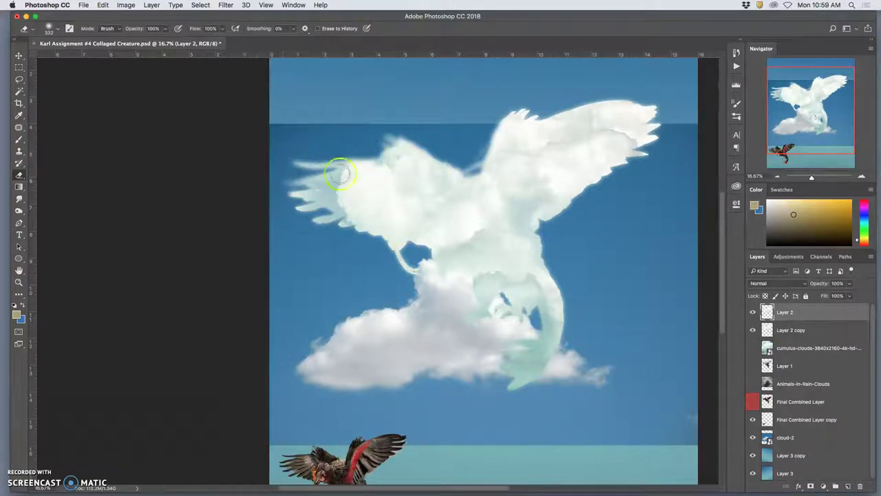
pyautogui.moveTo(515, 111); pyautogui.dragTo(534, 110)
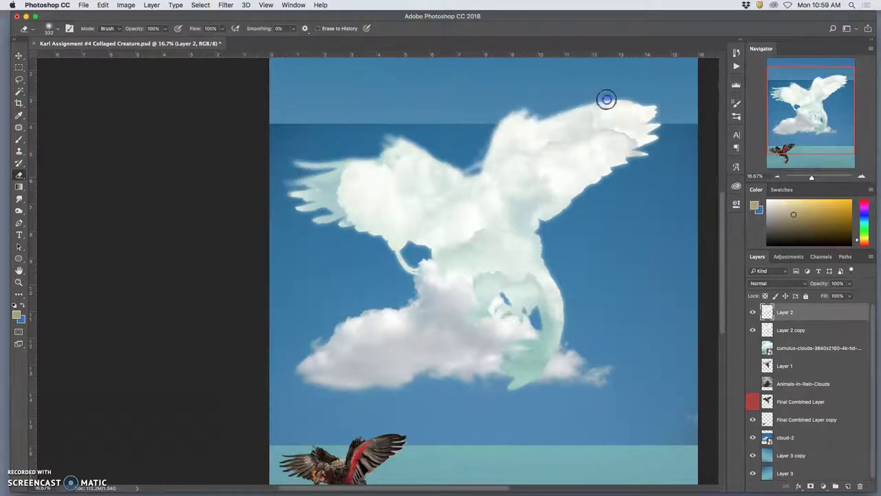
pyautogui.moveTo(606, 99)
pyautogui.mouseDown()
pyautogui.moveTo(580, 101)
pyautogui.moveTo(667, 110)
pyautogui.moveTo(648, 121)
pyautogui.moveTo(656, 134)
pyautogui.moveTo(637, 152)
pyautogui.moveTo(655, 140)
pyautogui.moveTo(646, 157)
pyautogui.moveTo(591, 188)
pyautogui.mouseUp()
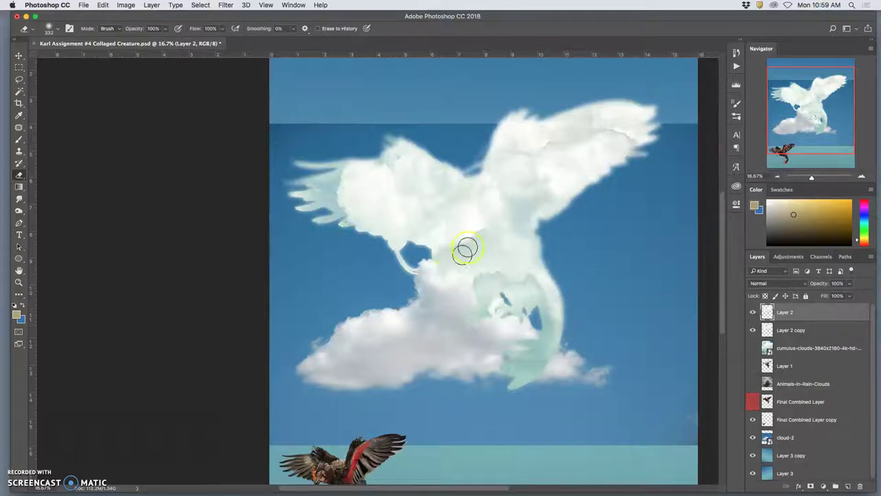
# Compare the creature's edges with the sharp Layer 2 hidden and shown
pyautogui.click(752, 313)
pyautogui.click(753, 313)
pyautogui.click(753, 313)
pyautogui.click(753, 313)
pyautogui.click(753, 313)
pyautogui.click(752, 313)
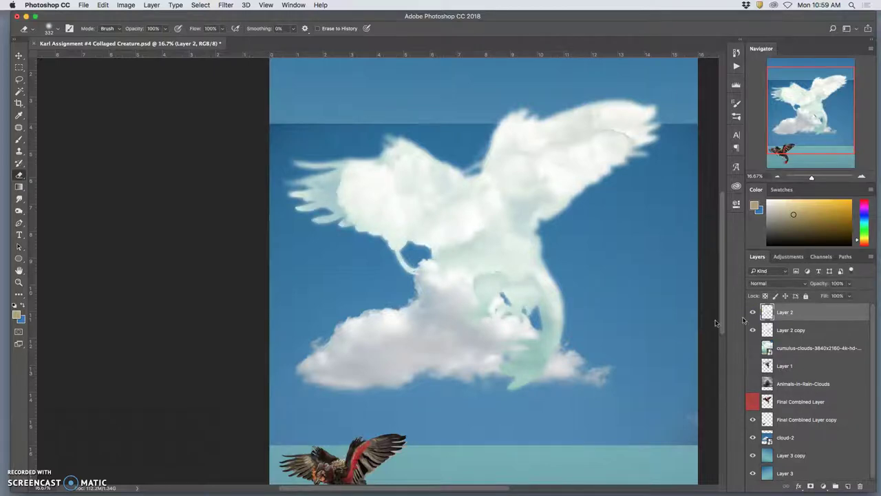
# Erase Layer 2's hard edges on the left wing's lower feathers, the thin curved strand and the tail, and hide the cloud-2 layer
pyautogui.moveTo(303, 204); pyautogui.dragTo(344, 233)
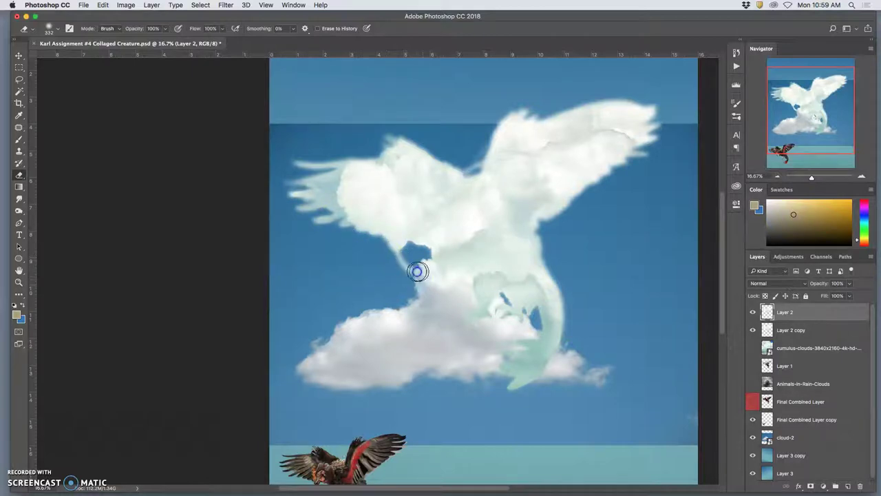
pyautogui.moveTo(413, 271); pyautogui.dragTo(391, 266)
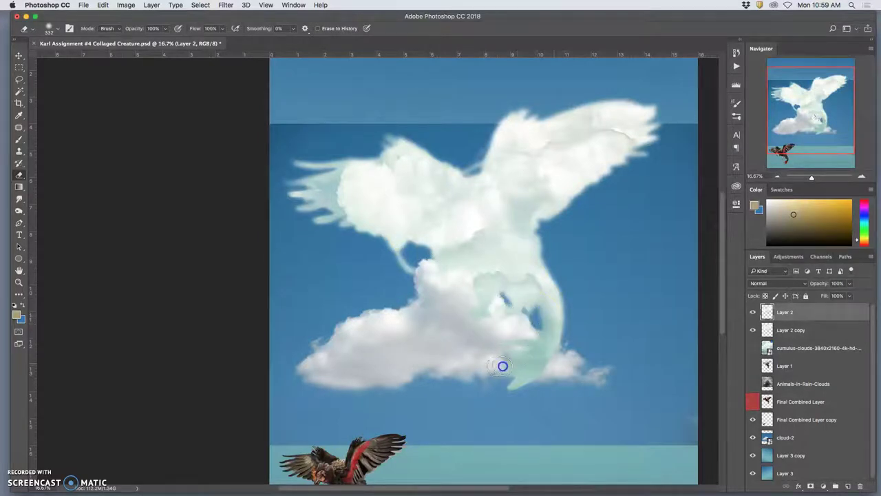
pyautogui.moveTo(503, 370); pyautogui.dragTo(565, 382)
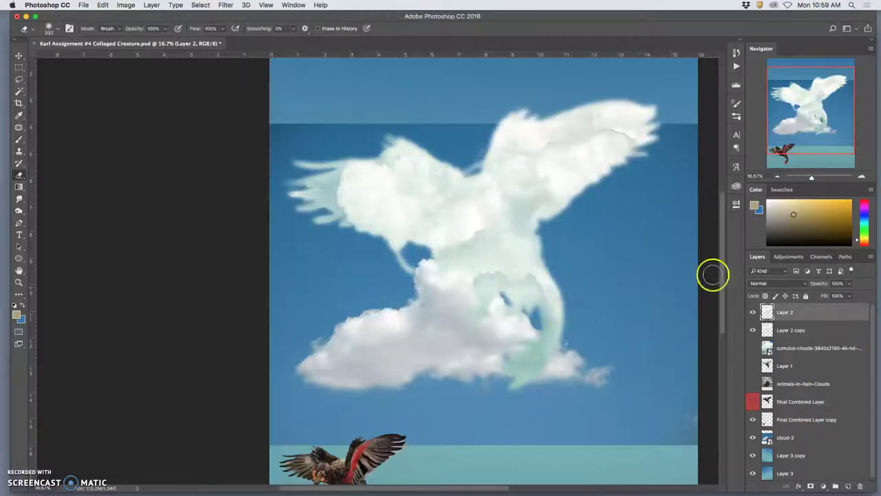
pyautogui.click(752, 438)
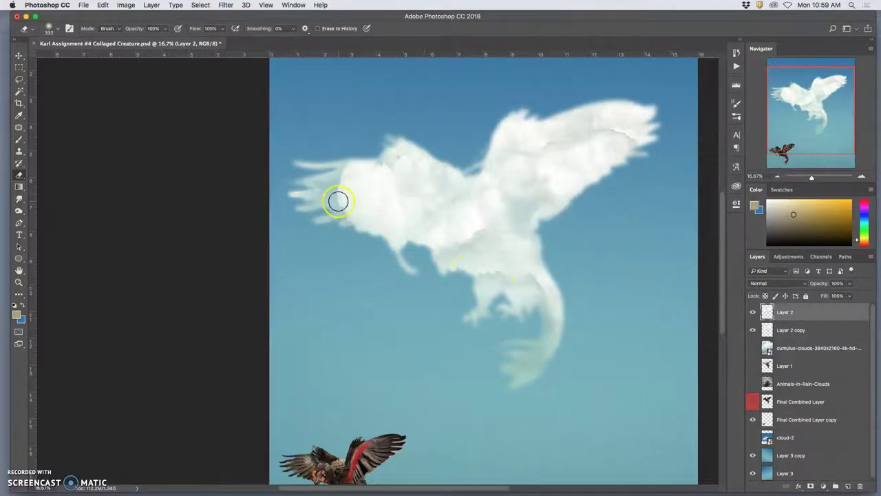
# Blend Layer 2 into the blurred copy across both wings and the lower body with a soft 492 px Eraser at 49% opacity
pyautogui.click(165, 28)
pyautogui.click(59, 30)
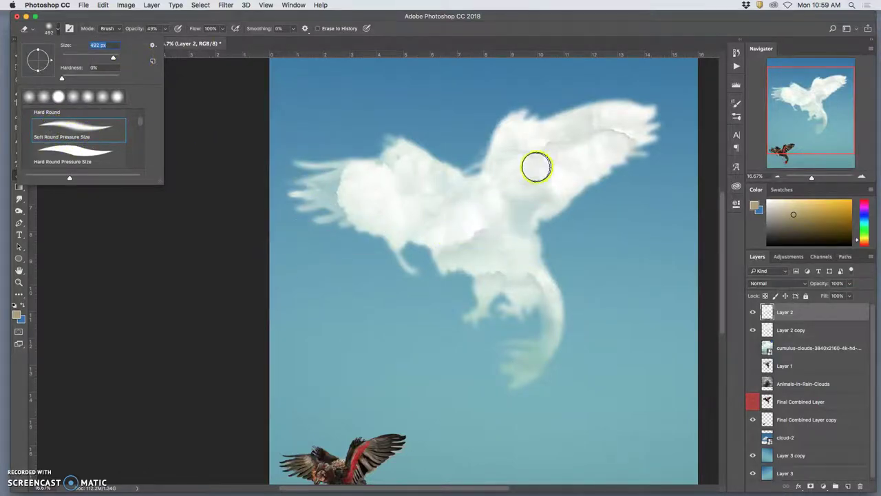
pyautogui.moveTo(596, 150); pyautogui.dragTo(565, 182)
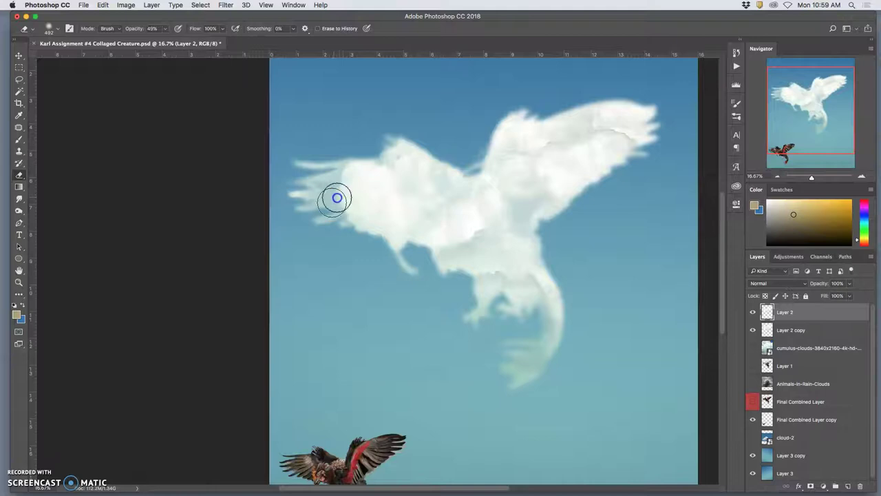
pyautogui.moveTo(371, 227)
pyautogui.mouseDown()
pyautogui.moveTo(402, 238)
pyautogui.moveTo(354, 226)
pyautogui.moveTo(334, 213)
pyautogui.moveTo(342, 193)
pyautogui.moveTo(313, 201)
pyautogui.mouseUp()
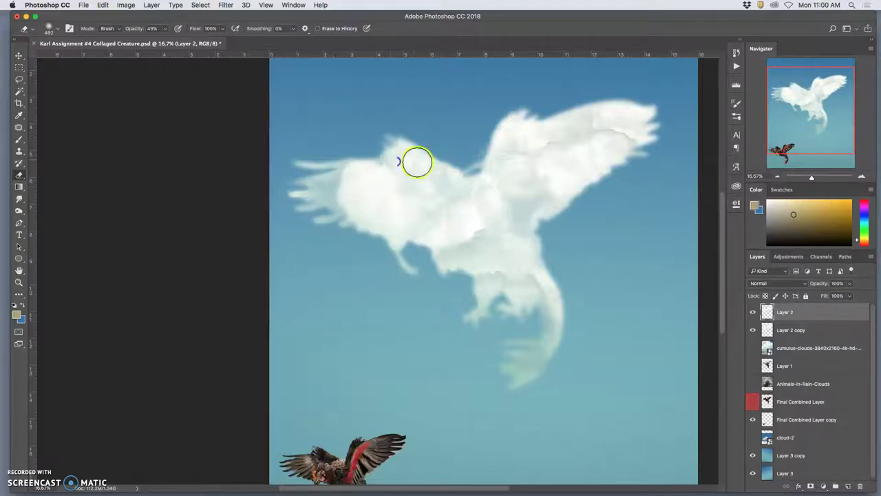
pyautogui.moveTo(493, 218)
pyautogui.mouseDown()
pyautogui.moveTo(453, 258)
pyautogui.moveTo(497, 278)
pyautogui.mouseUp()
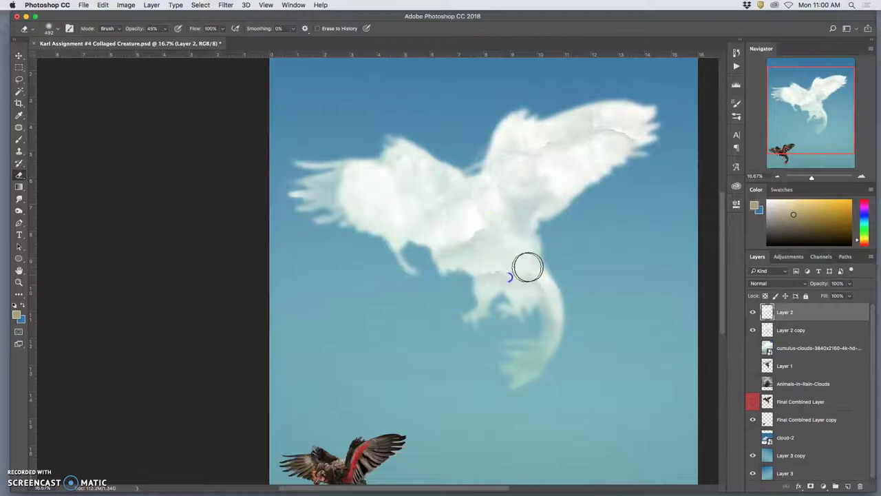
pyautogui.moveTo(552, 155)
pyautogui.mouseDown()
pyautogui.moveTo(530, 143)
pyautogui.moveTo(625, 112)
pyautogui.moveTo(648, 134)
pyautogui.moveTo(642, 111)
pyautogui.moveTo(568, 108)
pyautogui.mouseUp()
pyautogui.click(551, 114)
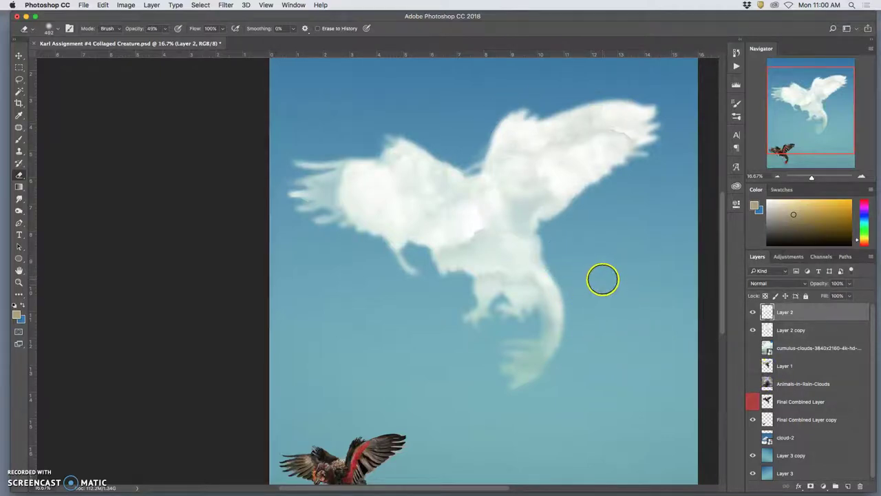
# Show the cloud-2 layer and move it to the top of the layer stack
pyautogui.click(401, 258)
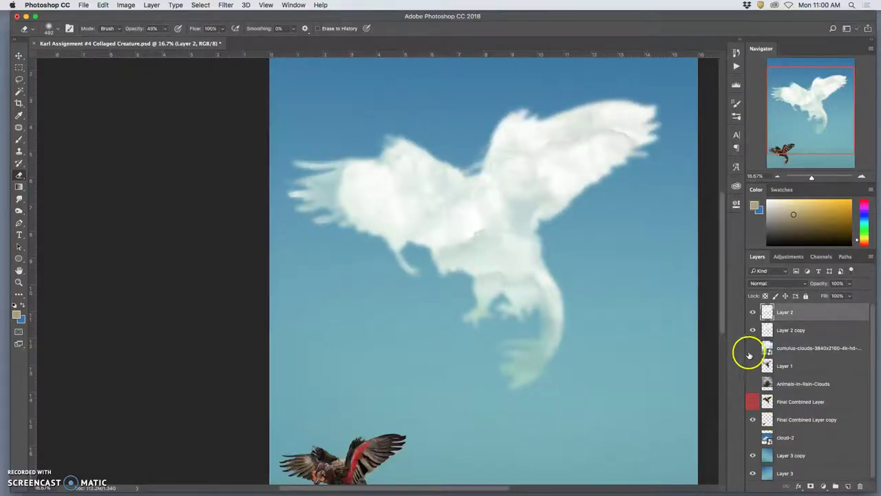
pyautogui.click(752, 437)
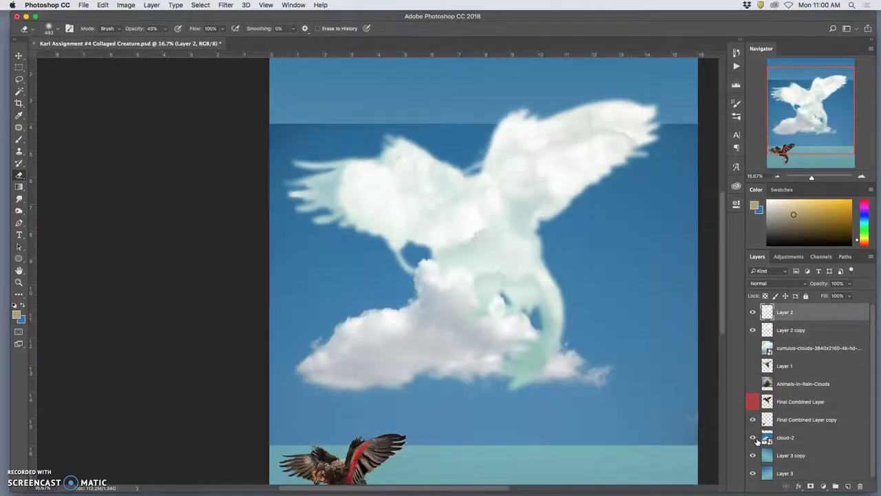
pyautogui.click(784, 437)
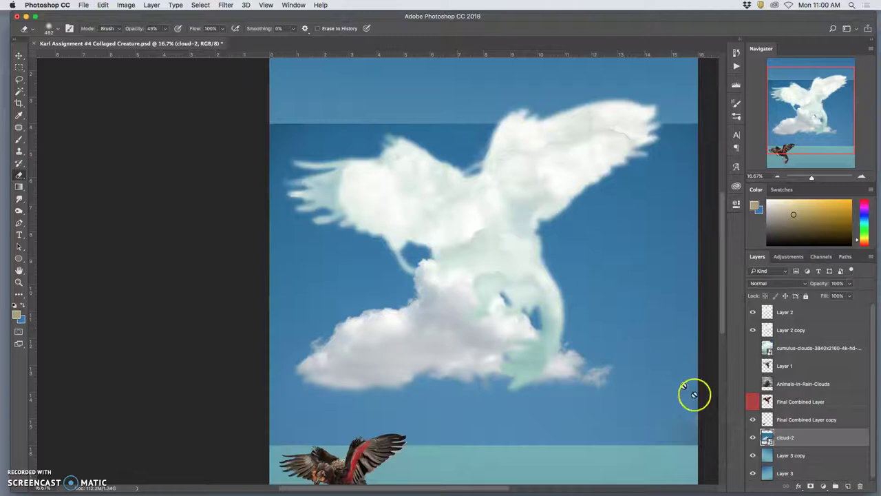
pyautogui.moveTo(806, 440); pyautogui.dragTo(777, 312)
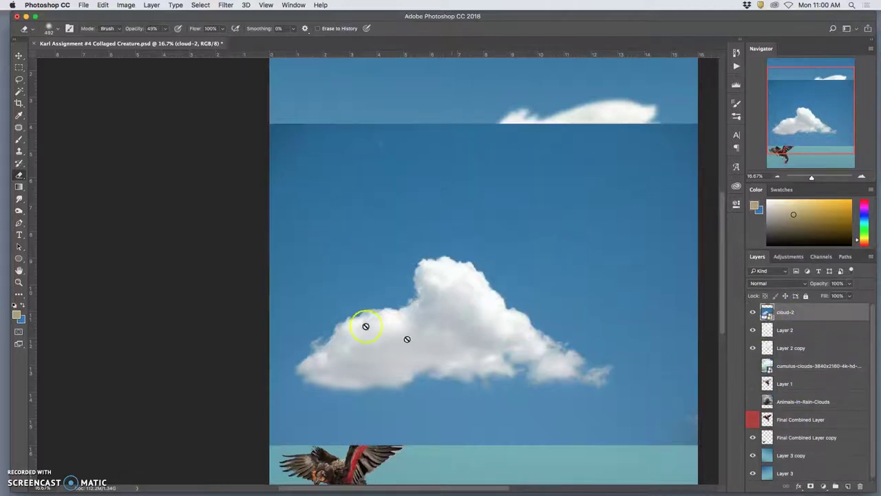
# Lasso loosely around the cloud on the cloud-2 layer and copy the selection to a new layer
pyautogui.click(19, 79)
pyautogui.moveTo(473, 243)
pyautogui.mouseDown()
pyautogui.moveTo(345, 252)
pyautogui.moveTo(306, 303)
pyautogui.moveTo(286, 353)
pyautogui.mouseUp()
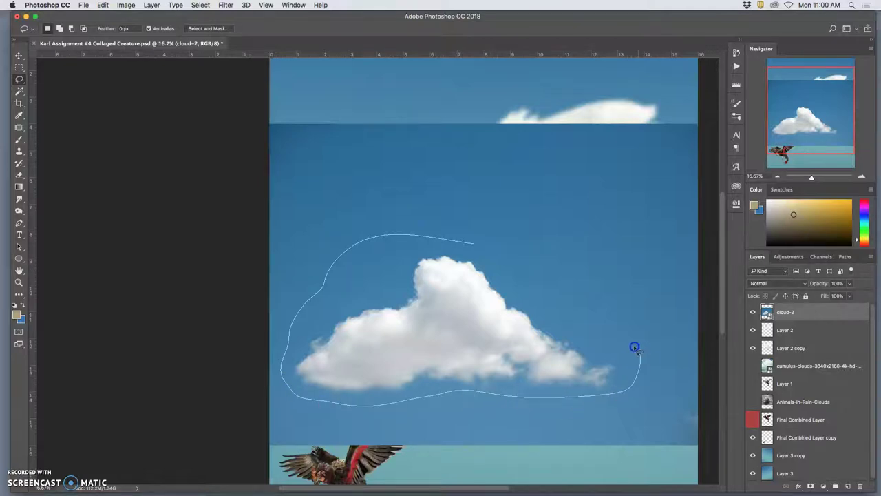
pyautogui.moveTo(627, 342)
pyautogui.mouseDown()
pyautogui.moveTo(570, 324)
pyautogui.moveTo(521, 269)
pyautogui.moveTo(506, 249)
pyautogui.mouseUp()
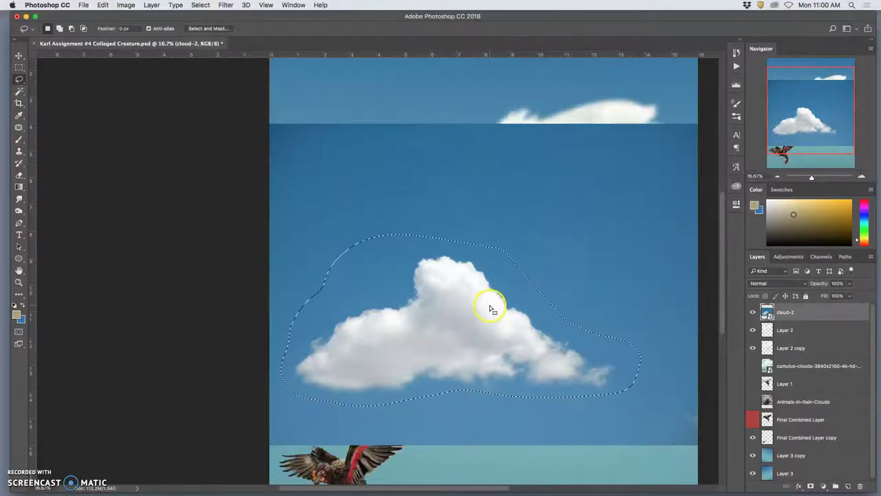
pyautogui.press('super+j')
# Delete the original cloud-2 layer, keeping only the cut-out cloud
pyautogui.click(794, 333)
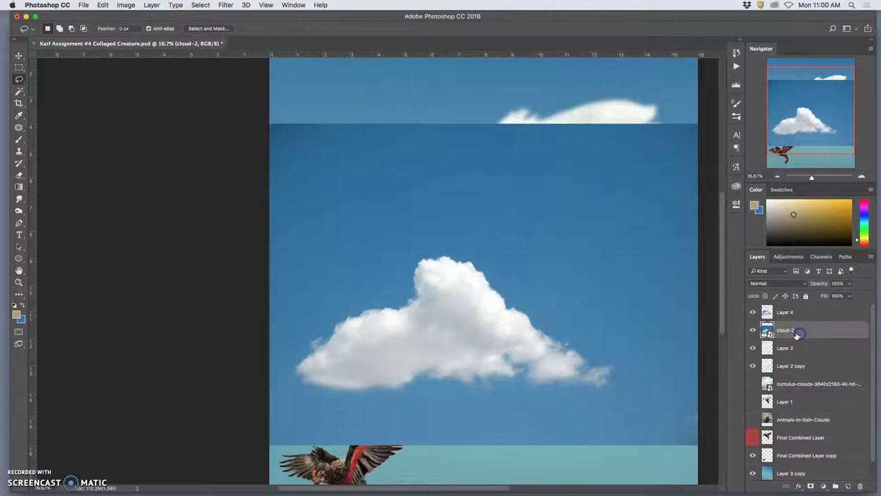
pyautogui.press('BackSpace')
pyautogui.click(708, 345)
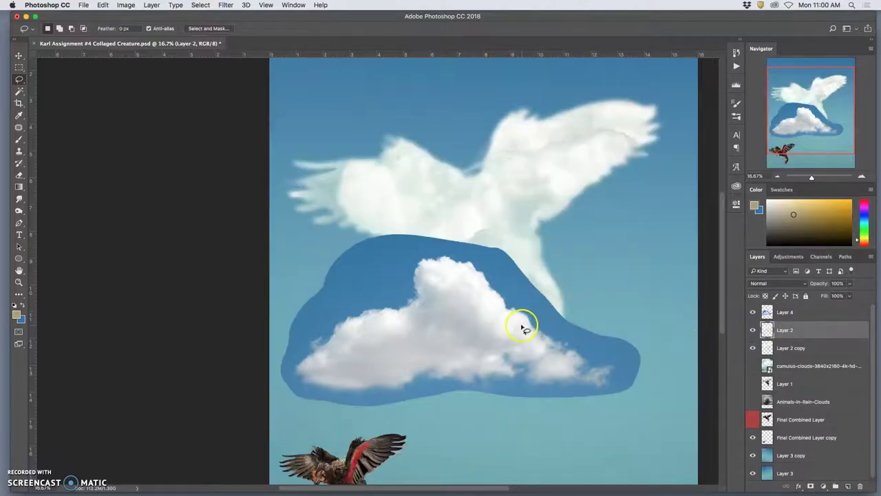
# Select the blue sky around the cut-out cloud on Layer 4 with the Magic Wand at tolerance 32
pyautogui.click(20, 91)
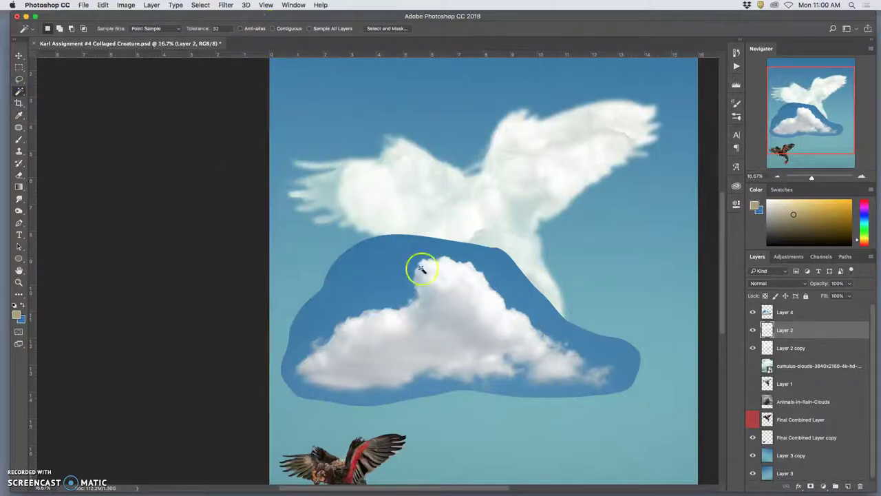
pyautogui.click(403, 261)
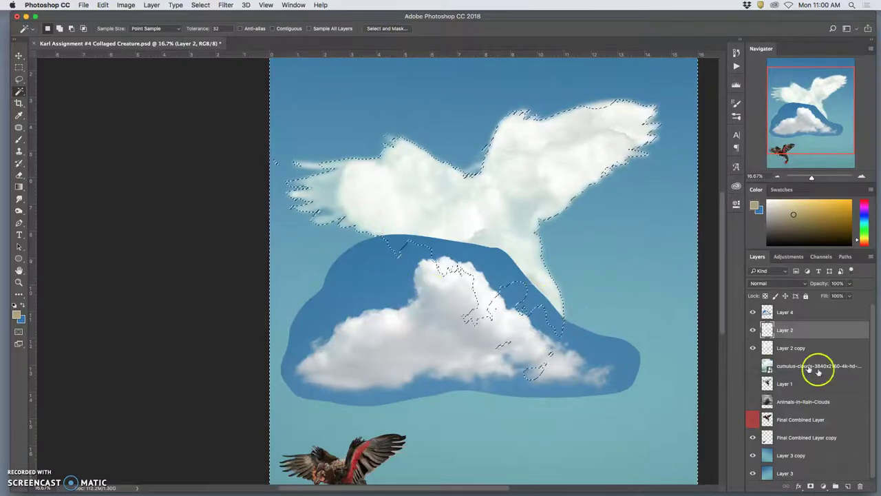
pyautogui.click(794, 313)
pyautogui.press('super+d')
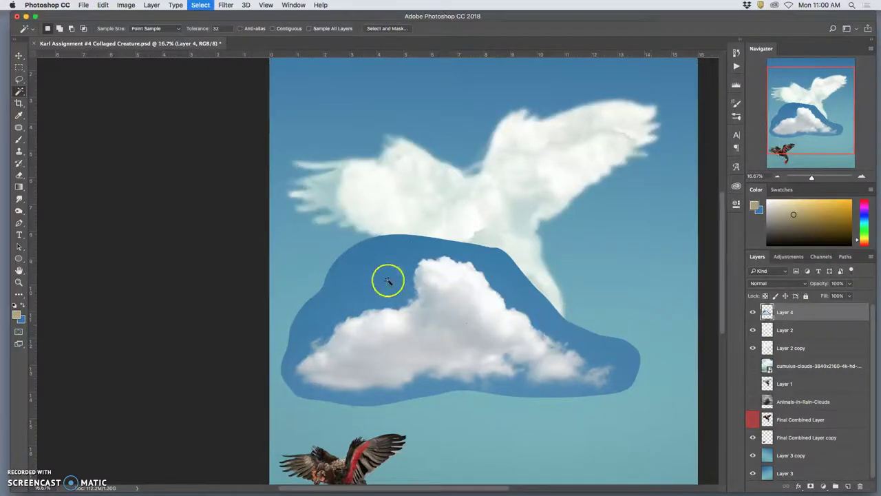
pyautogui.click(389, 288)
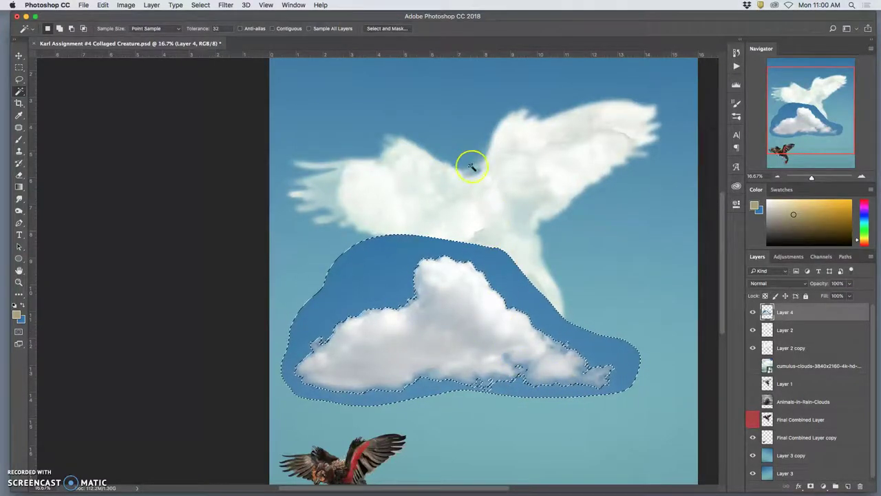
# Refine the sky selection with a 5 px radius, 3.6 px feather and outward-shifted edge, and delete the sky from Layer 4
pyautogui.click(405, 30)
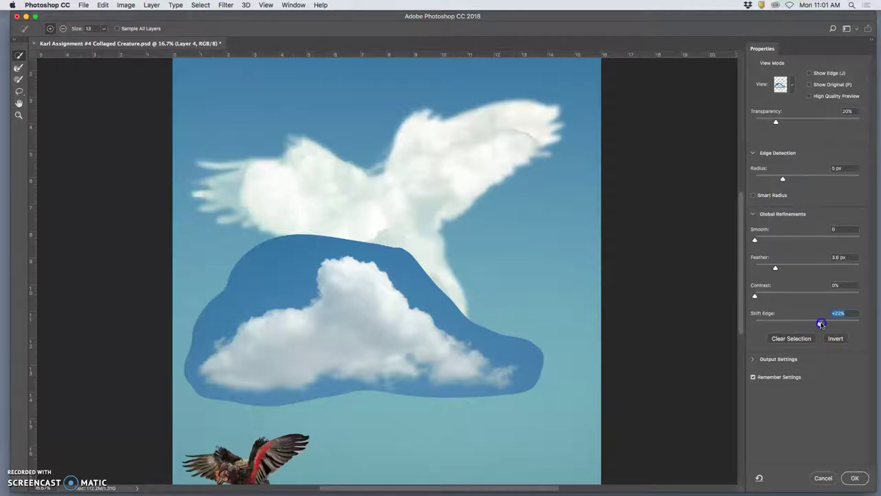
pyautogui.click(855, 477)
pyautogui.press('super+plus')
pyautogui.press('super+plus')
pyautogui.press('super+plus')
pyautogui.press('super+plus')
pyautogui.press('super+plus')
pyautogui.press('super+plus')
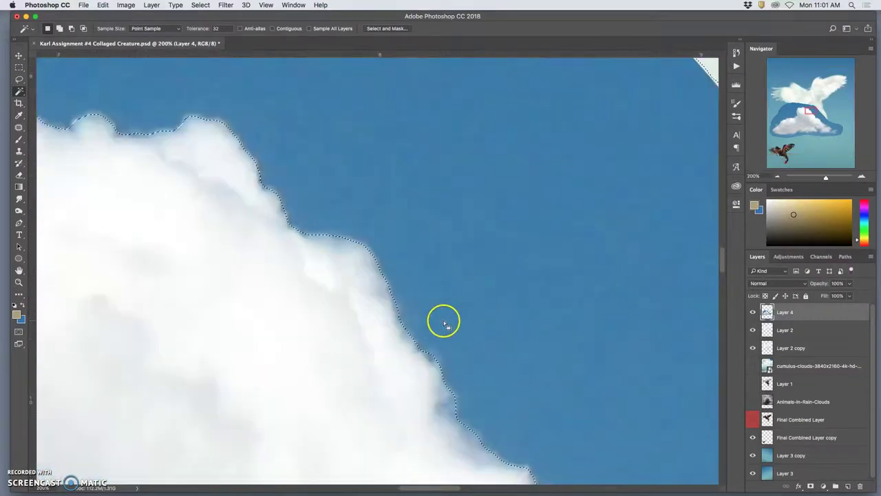
pyautogui.moveTo(461, 273)
pyautogui.mouseDown()
pyautogui.moveTo(465, 254)
pyautogui.moveTo(465, 269)
pyautogui.mouseUp()
pyautogui.press('Delete')
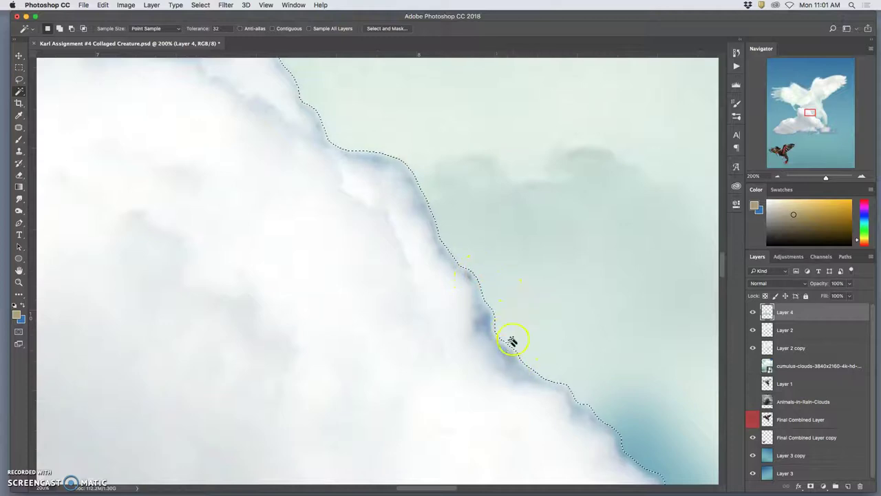
pyautogui.press('super+d')
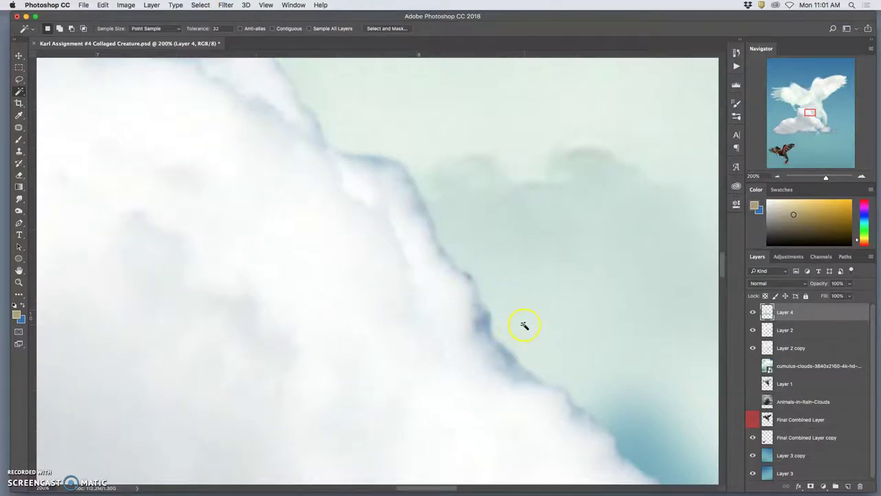
# Move the cut-out cloud over the creature's right wing and body and rotate it to follow the wing's upward slope
pyautogui.press('super+minus')
pyautogui.press('super+minus')
pyautogui.press('super+minus')
pyautogui.press('super+minus')
pyautogui.press('super+minus')
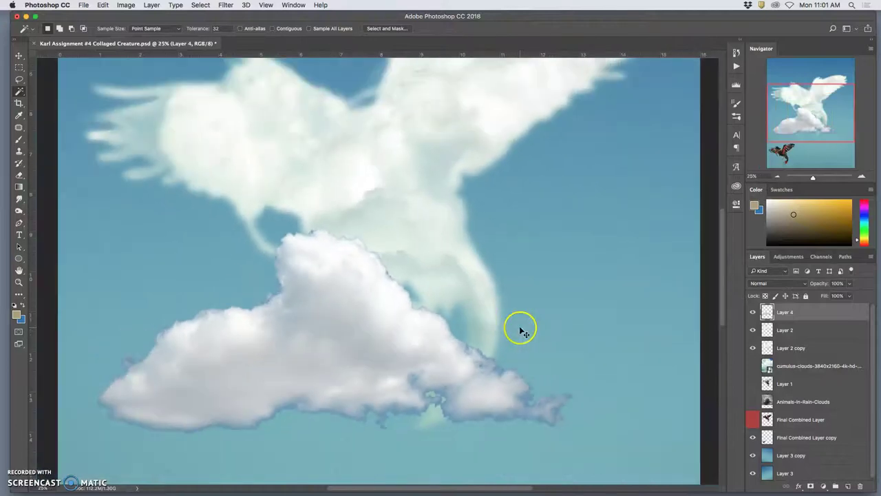
pyautogui.press('super+minus')
pyautogui.click(19, 55)
pyautogui.moveTo(415, 296); pyautogui.dragTo(494, 136)
pyautogui.press('super+t')
pyautogui.moveTo(629, 236); pyautogui.dragTo(625, 119)
pyautogui.moveTo(504, 142); pyautogui.dragTo(499, 130)
# Warp the cut-out cloud so it bends along the creature's right wing and body, and apply the transformation
pyautogui.rightClick(483, 161)
pyautogui.click(511, 216)
pyautogui.moveTo(524, 122); pyautogui.dragTo(490, 109)
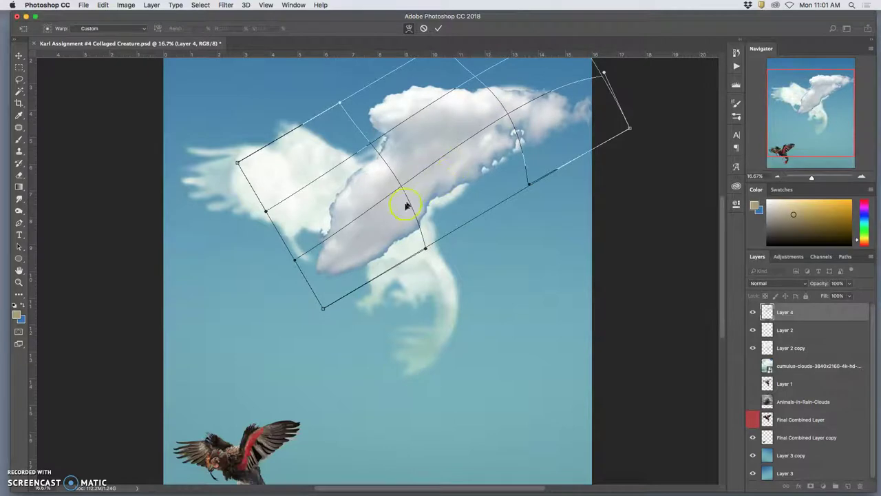
pyautogui.moveTo(405, 210)
pyautogui.mouseDown()
pyautogui.moveTo(409, 219)
pyautogui.moveTo(391, 215)
pyautogui.mouseUp()
pyautogui.moveTo(490, 139); pyautogui.dragTo(480, 126)
pyautogui.doubleClick(466, 134)
# Adjust the Color Balance of Layer 4's cloud, setting the shadow levels to +1, 0 and -3
pyautogui.press('super+equal')
pyautogui.press('super+equal')
pyautogui.press('super+equal')
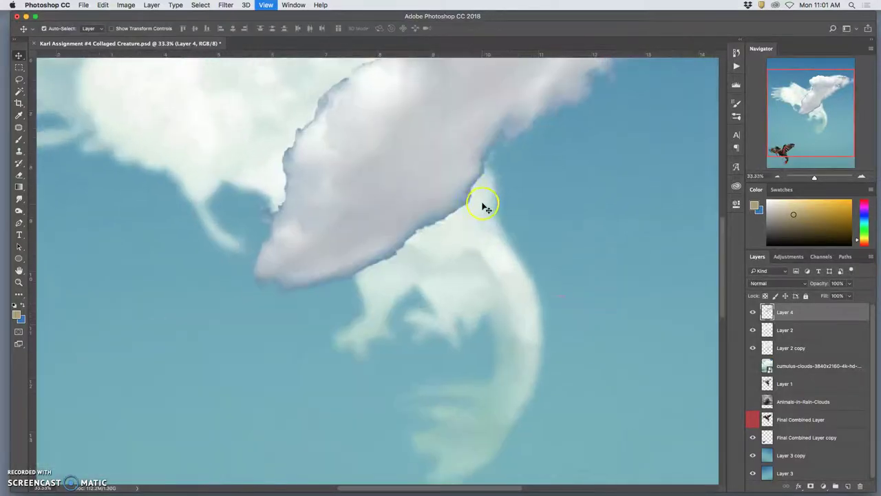
pyautogui.scroll(10, 592, 200)
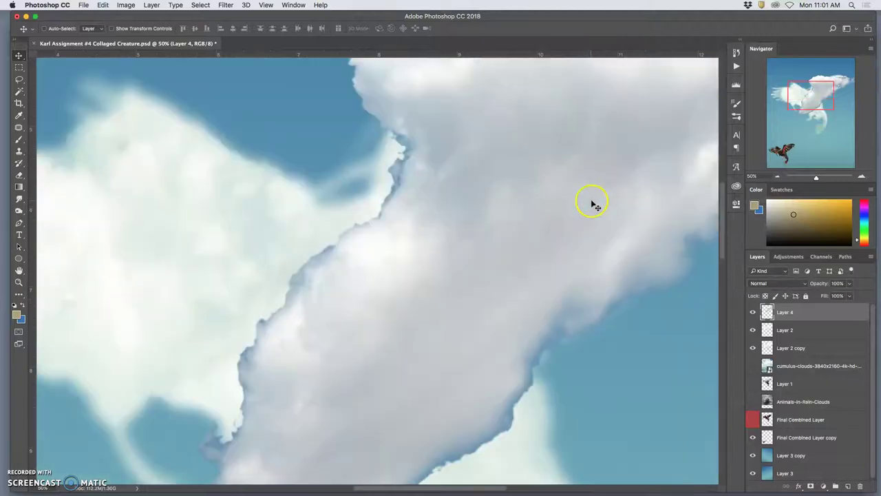
pyautogui.scroll(-8, 481, 221)
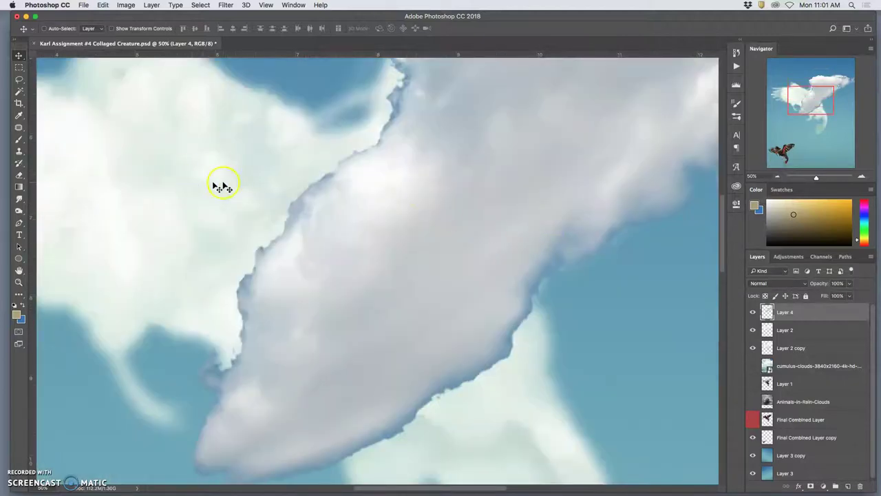
pyautogui.scroll(4, 526, 182)
pyautogui.scroll(-3, 524, 180)
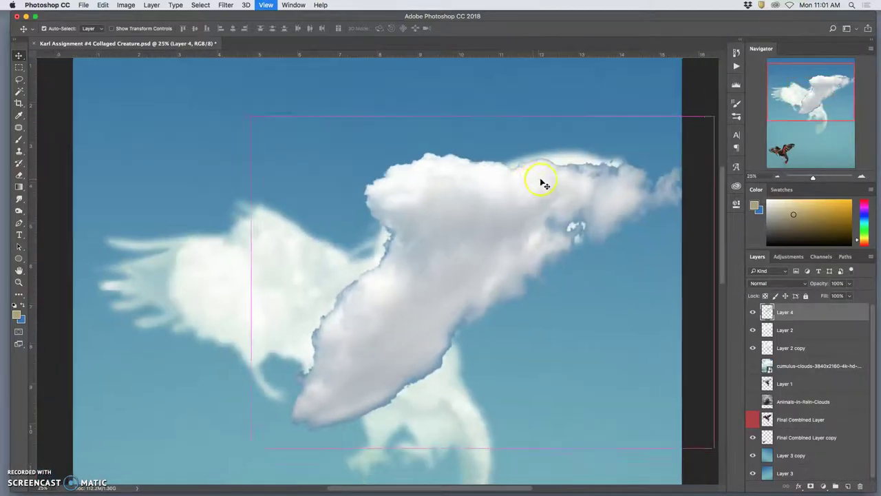
pyautogui.click(122, 5)
pyautogui.moveTo(147, 30)
pyautogui.click(229, 87)
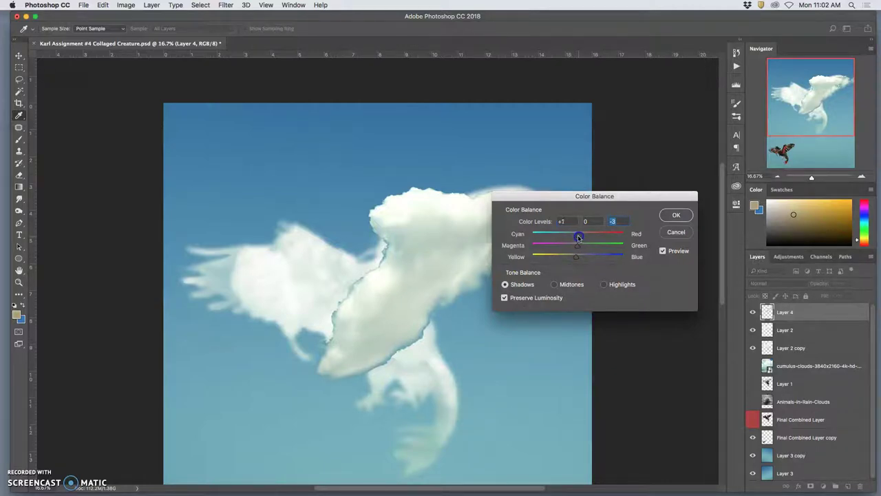
pyautogui.click(675, 216)
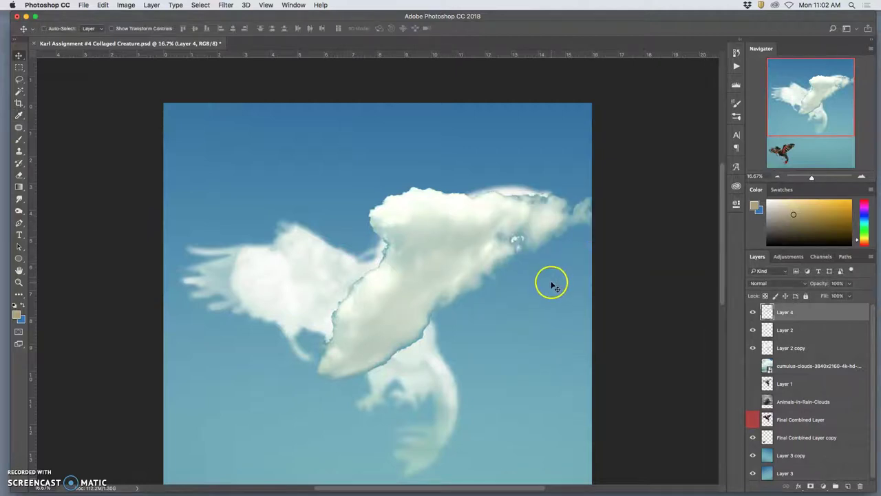
# Compare Layer 4's cloud with and without the last Color Balance change, checking its colour against the creature
pyautogui.press('super+z')
pyautogui.press('super+z')
pyautogui.press('super+z')
pyautogui.press('super+z')
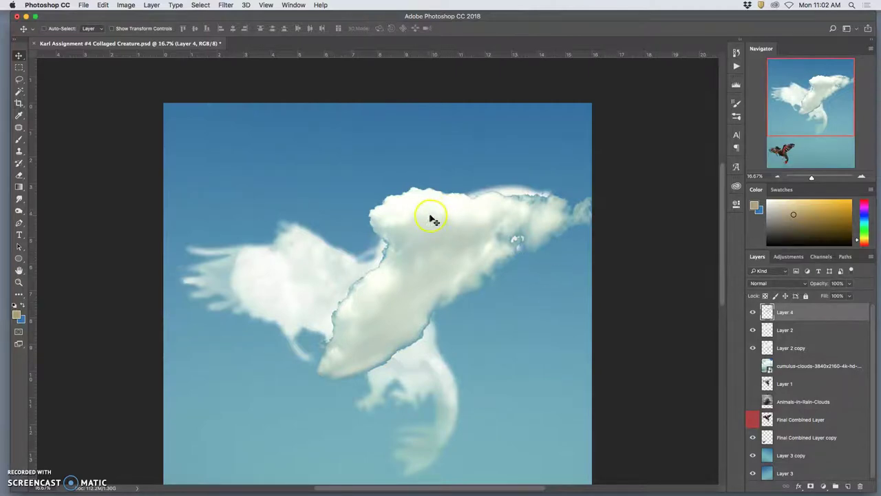
pyautogui.scroll(5, 434, 219)
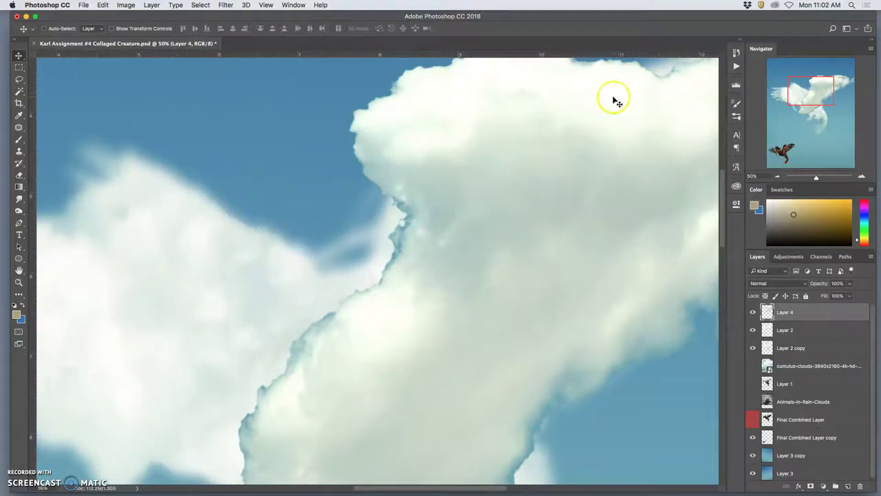
pyautogui.press('super+z')
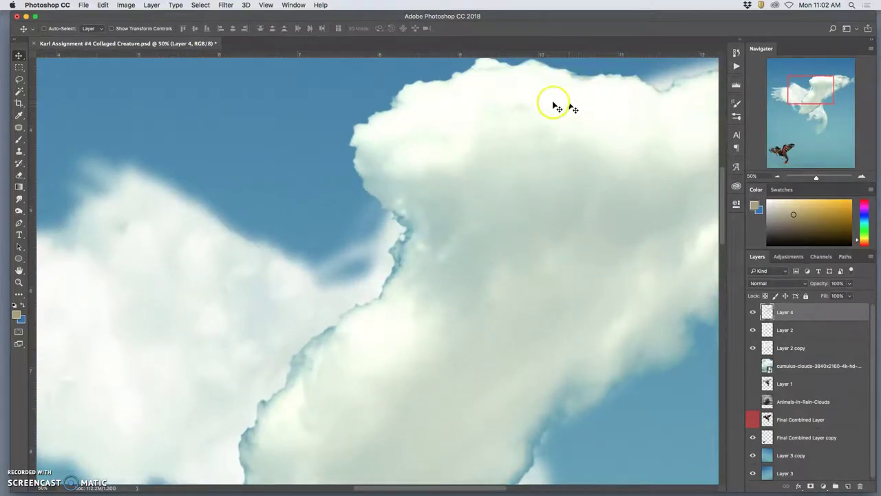
pyautogui.scroll(-5, 521, 173)
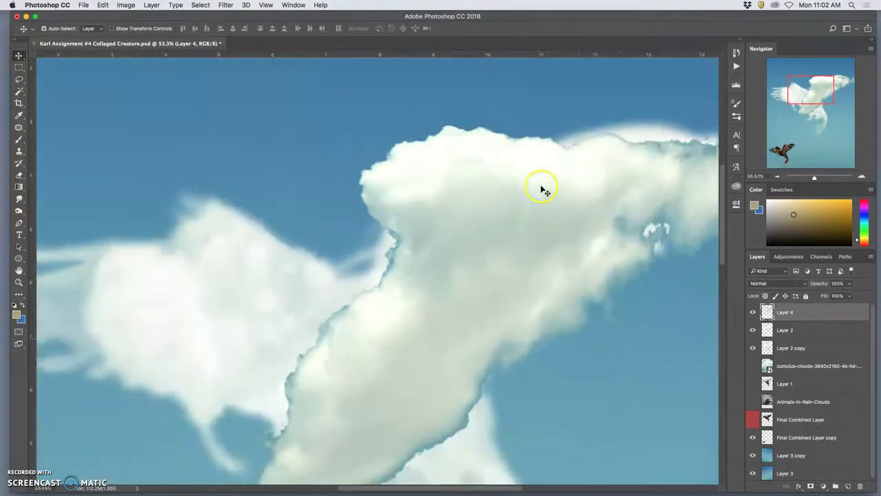
# Soften Layer 4's tones with Levels, using midtones 1.24 and an output range of 23 to 243
pyautogui.click(128, 5)
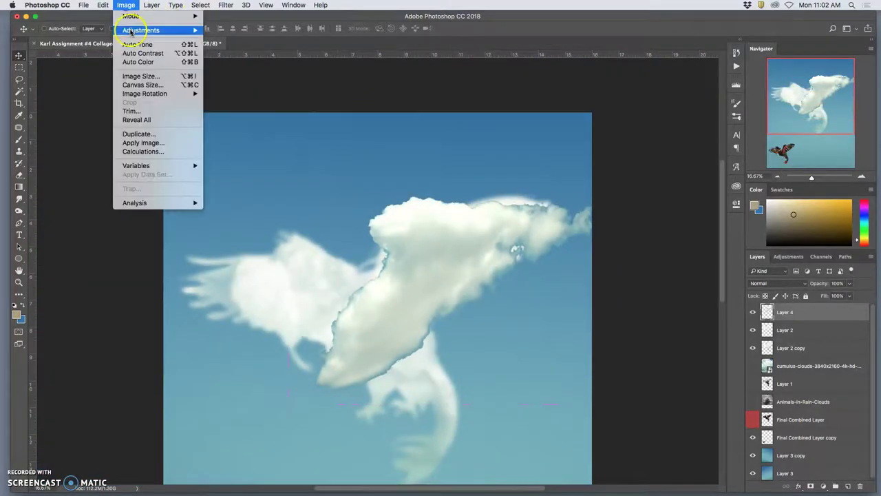
pyautogui.moveTo(138, 30)
pyautogui.click(220, 39)
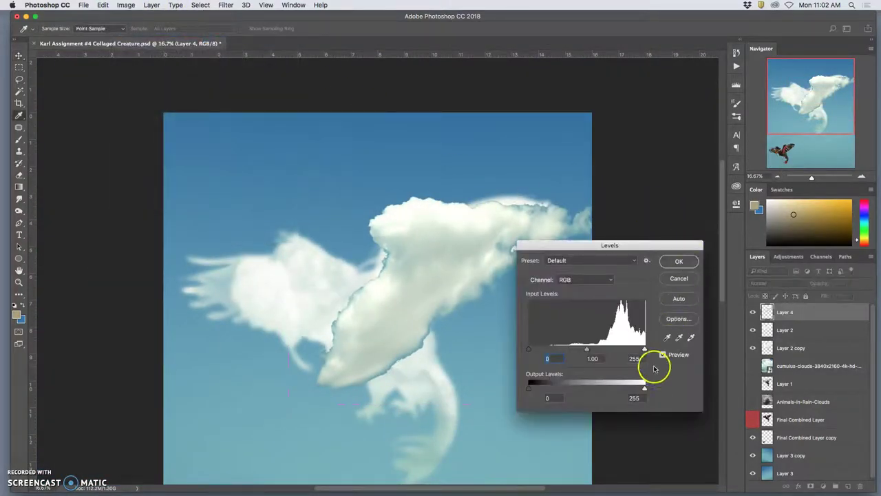
pyautogui.moveTo(643, 389); pyautogui.dragTo(637, 390)
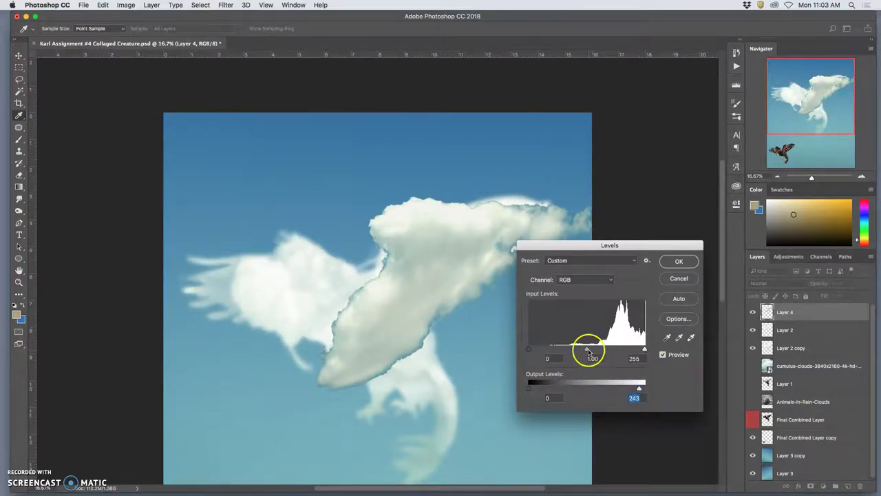
pyautogui.moveTo(584, 350); pyautogui.dragTo(577, 350)
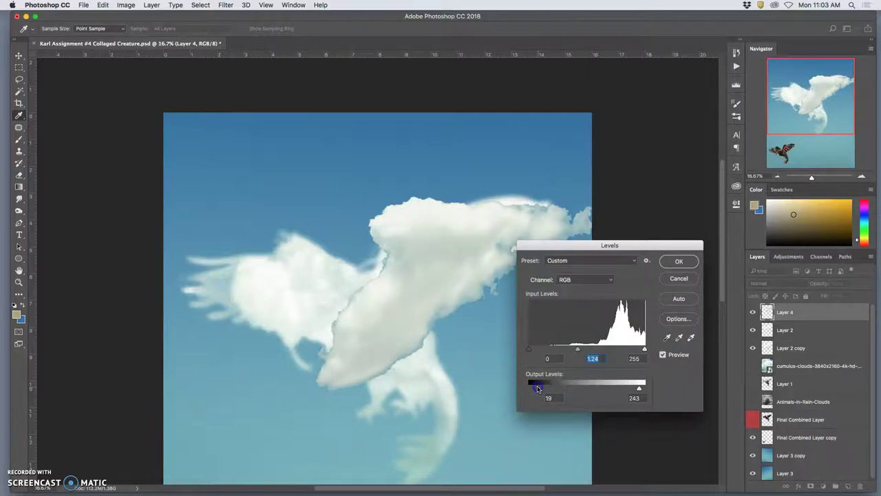
pyautogui.moveTo(539, 388); pyautogui.dragTo(539, 388)
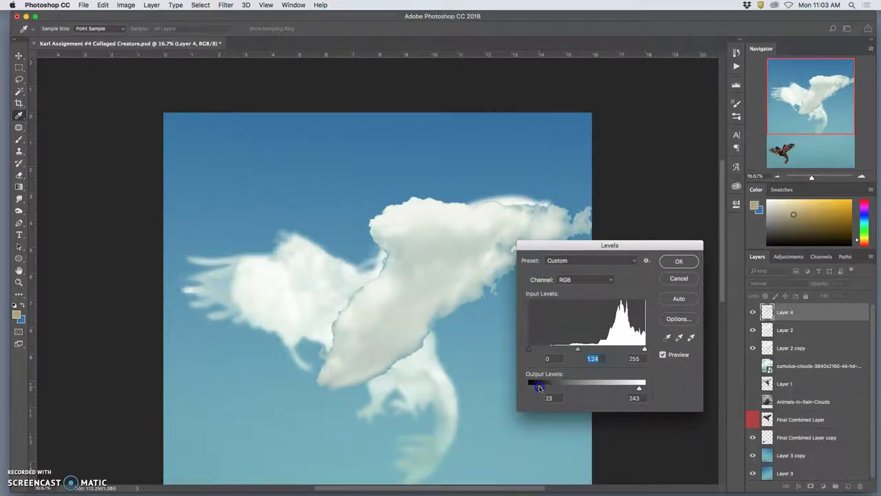
pyautogui.click(680, 261)
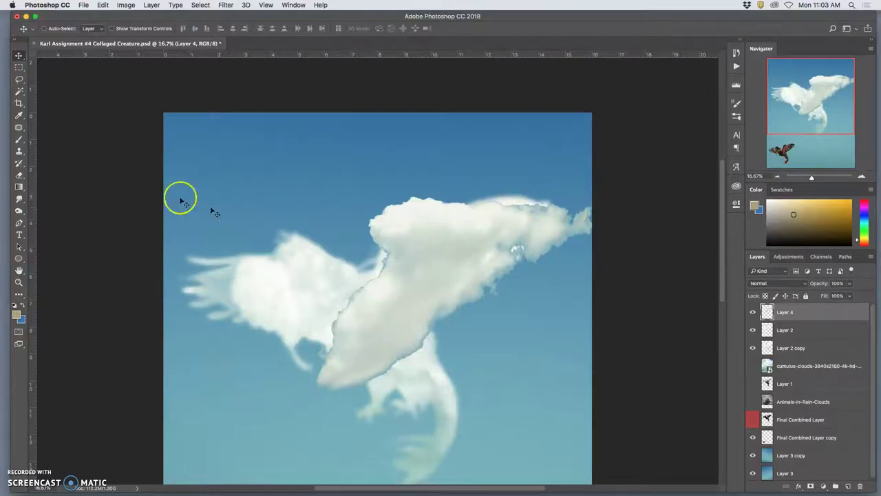
# Erase Layer 4's hard left edge where it meets the creature's left wing, using a soft Eraser at 100% opacity
pyautogui.click(19, 175)
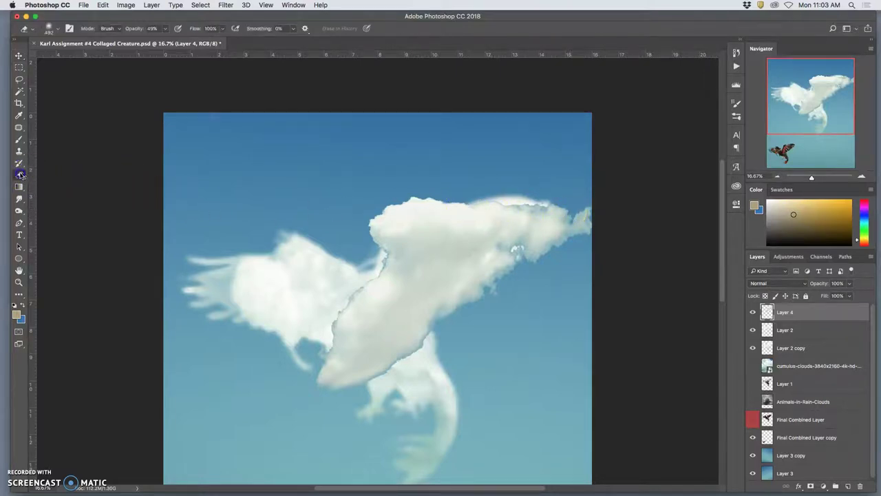
pyautogui.click(165, 30)
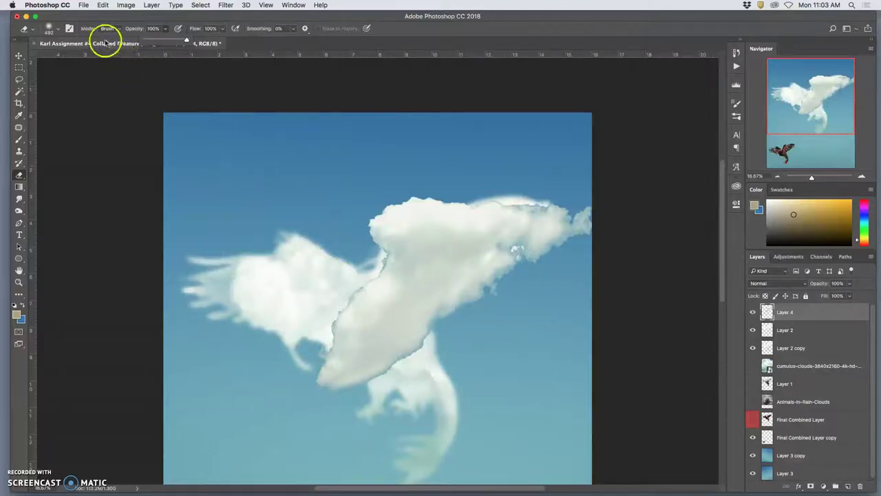
pyautogui.click(59, 31)
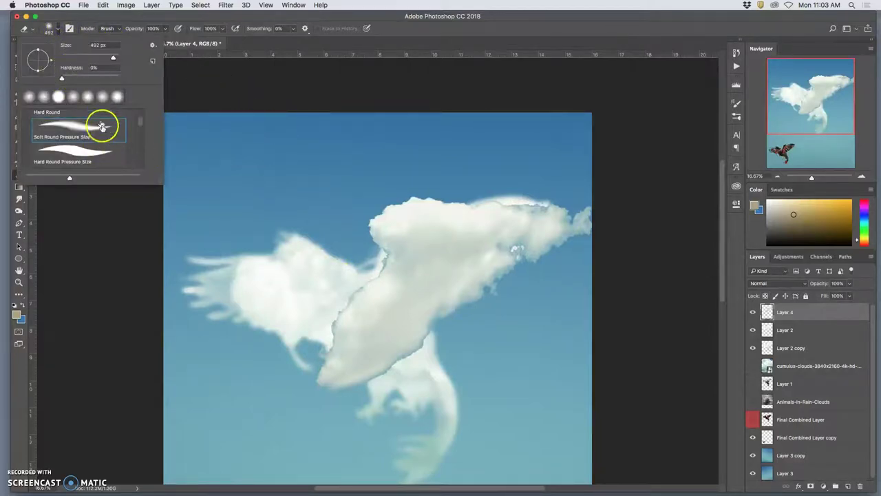
pyautogui.click(601, 200)
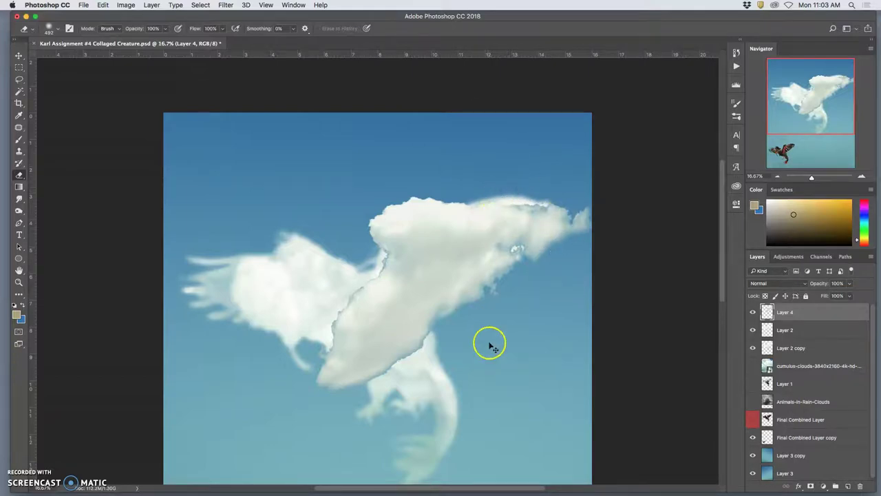
pyautogui.scroll(5, 491, 367)
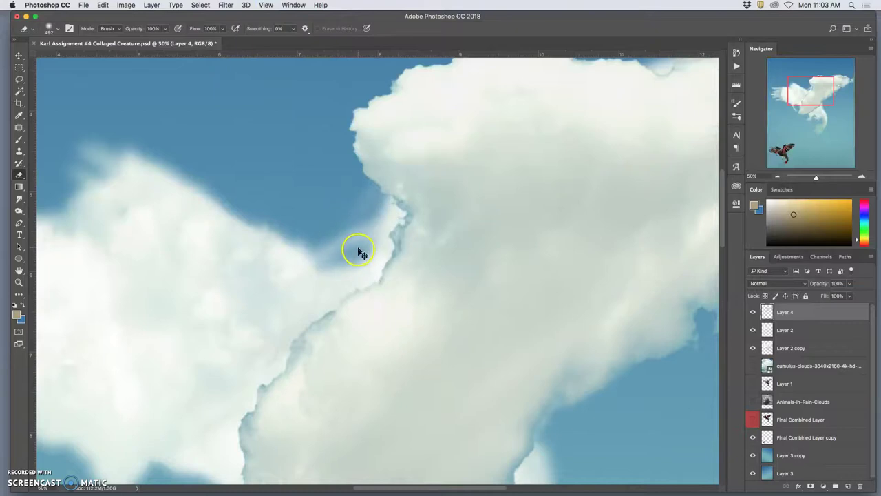
pyautogui.press('super+plus')
pyautogui.moveTo(309, 192)
pyautogui.mouseDown()
pyautogui.moveTo(301, 216)
pyautogui.moveTo(337, 210)
pyautogui.moveTo(333, 224)
pyautogui.moveTo(335, 205)
pyautogui.moveTo(328, 222)
pyautogui.moveTo(307, 202)
pyautogui.moveTo(316, 165)
pyautogui.moveTo(287, 165)
pyautogui.moveTo(280, 138)
pyautogui.moveTo(291, 124)
pyautogui.moveTo(271, 135)
pyautogui.moveTo(272, 122)
pyautogui.moveTo(282, 131)
pyautogui.moveTo(263, 122)
pyautogui.moveTo(291, 110)
pyautogui.moveTo(313, 216)
pyautogui.moveTo(244, 289)
pyautogui.mouseUp()
pyautogui.moveTo(174, 347)
pyautogui.mouseDown()
pyautogui.moveTo(164, 391)
pyautogui.moveTo(157, 379)
pyautogui.moveTo(193, 342)
pyautogui.moveTo(172, 374)
pyautogui.moveTo(173, 322)
pyautogui.moveTo(186, 297)
pyautogui.mouseUp()
# Soften Layer 4's lower tip and lower body edge with the Eraser so they blend into the creature's legs and tail
pyautogui.press('space')
pyautogui.moveTo(250, 271)
pyautogui.mouseDown()
pyautogui.moveTo(293, 195)
pyautogui.moveTo(364, 124)
pyautogui.moveTo(282, 237)
pyautogui.moveTo(288, 224)
pyautogui.moveTo(301, 231)
pyautogui.moveTo(275, 311)
pyautogui.moveTo(275, 288)
pyautogui.moveTo(280, 306)
pyautogui.moveTo(271, 327)
pyautogui.moveTo(280, 295)
pyautogui.moveTo(285, 330)
pyautogui.moveTo(269, 358)
pyautogui.moveTo(275, 315)
pyautogui.moveTo(280, 345)
pyautogui.moveTo(297, 292)
pyautogui.moveTo(285, 279)
pyautogui.moveTo(285, 112)
pyautogui.mouseUp()
pyautogui.click(288, 224)
pyautogui.moveTo(274, 201)
pyautogui.mouseDown()
pyautogui.moveTo(290, 217)
pyautogui.moveTo(256, 267)
pyautogui.moveTo(235, 264)
pyautogui.moveTo(214, 283)
pyautogui.moveTo(226, 328)
pyautogui.moveTo(186, 358)
pyautogui.mouseUp()
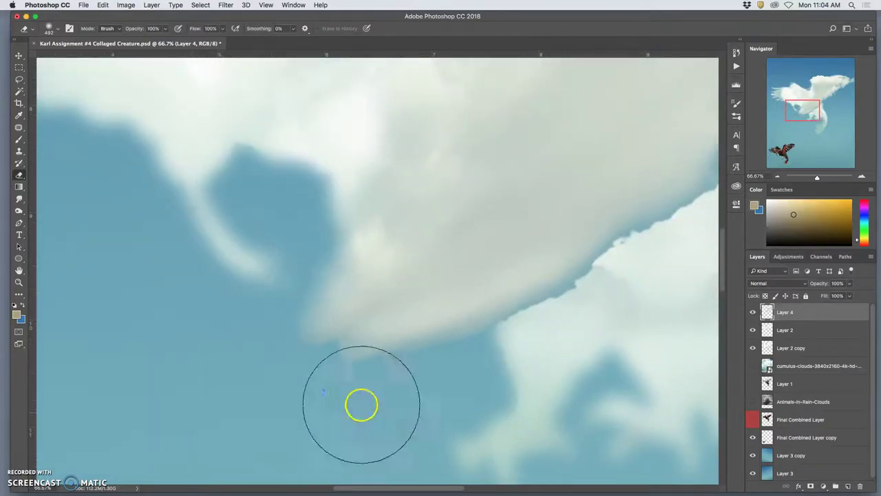
pyautogui.moveTo(578, 360)
pyautogui.mouseDown()
pyautogui.moveTo(596, 347)
pyautogui.moveTo(545, 388)
pyautogui.moveTo(559, 359)
pyautogui.moveTo(536, 394)
pyautogui.moveTo(492, 413)
pyautogui.moveTo(580, 359)
pyautogui.moveTo(633, 340)
pyautogui.moveTo(625, 334)
pyautogui.moveTo(649, 301)
pyautogui.moveTo(674, 297)
pyautogui.moveTo(641, 335)
pyautogui.moveTo(655, 304)
pyautogui.moveTo(622, 353)
pyautogui.moveTo(614, 325)
pyautogui.moveTo(611, 338)
pyautogui.moveTo(456, 365)
pyautogui.mouseUp()
pyautogui.moveTo(463, 283)
pyautogui.mouseDown()
pyautogui.moveTo(517, 288)
pyautogui.moveTo(575, 278)
pyautogui.moveTo(558, 280)
pyautogui.moveTo(589, 262)
pyautogui.moveTo(619, 206)
pyautogui.moveTo(647, 188)
pyautogui.mouseUp()
pyautogui.moveTo(585, 285); pyautogui.dragTo(448, 428)
pyautogui.click(509, 269)
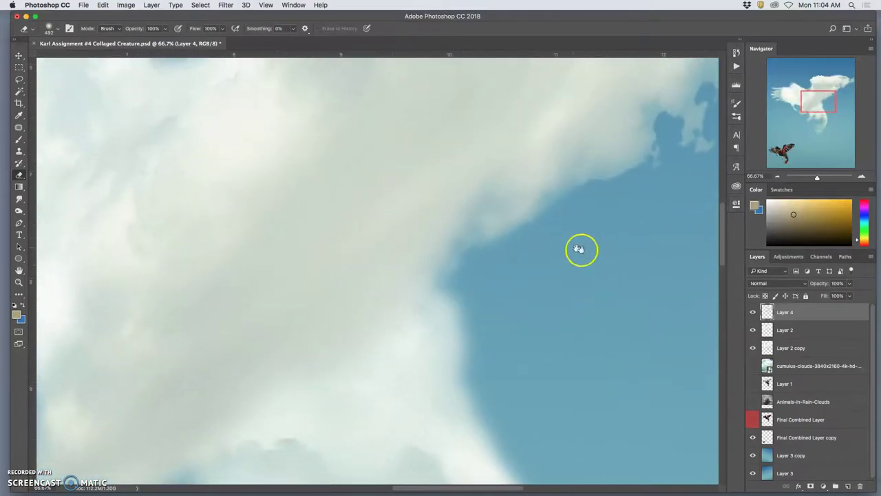
# Erase the ragged underside of the right wing on Layer 4, working outward toward the wing tip
pyautogui.moveTo(589, 252); pyautogui.dragTo(513, 337)
pyautogui.moveTo(558, 300)
pyautogui.mouseDown()
pyautogui.moveTo(653, 269)
pyautogui.moveTo(665, 248)
pyautogui.moveTo(617, 218)
pyautogui.moveTo(654, 194)
pyautogui.moveTo(590, 291)
pyautogui.moveTo(443, 431)
pyautogui.mouseUp()
pyautogui.moveTo(569, 242)
pyautogui.mouseDown()
pyautogui.moveTo(572, 223)
pyautogui.moveTo(575, 250)
pyautogui.moveTo(635, 271)
pyautogui.moveTo(574, 266)
pyautogui.moveTo(537, 354)
pyautogui.moveTo(461, 427)
pyautogui.moveTo(517, 378)
pyautogui.moveTo(474, 430)
pyautogui.moveTo(346, 472)
pyautogui.mouseUp()
pyautogui.moveTo(585, 342); pyautogui.dragTo(468, 437)
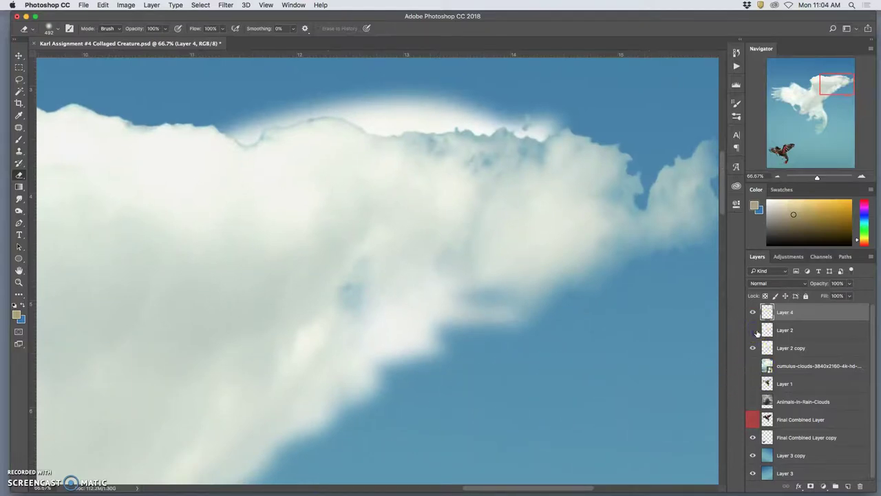
# Find which underlying layer holds the white rim above the right wing and erase the rim from Layer 2 copy
pyautogui.click(784, 330)
pyautogui.moveTo(571, 344)
pyautogui.mouseDown()
pyautogui.moveTo(541, 334)
pyautogui.moveTo(512, 356)
pyautogui.moveTo(532, 369)
pyautogui.mouseUp()
pyautogui.scroll(5, 580, 183)
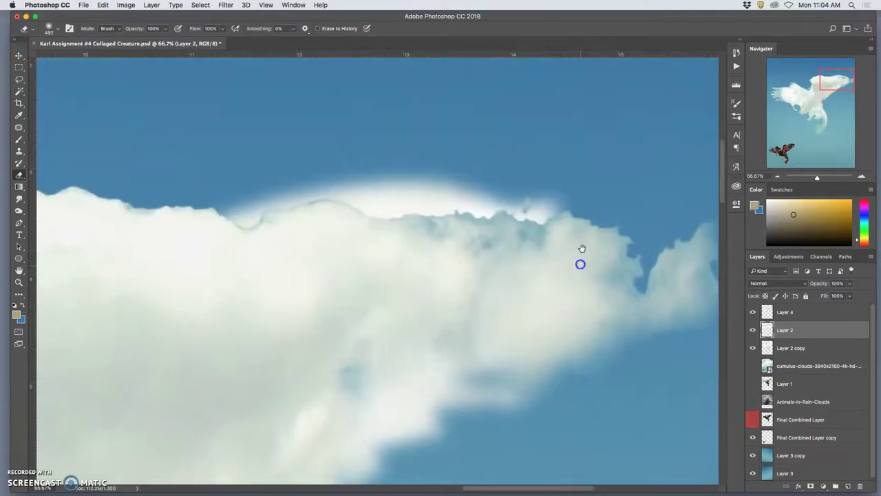
pyautogui.moveTo(558, 207)
pyautogui.mouseDown()
pyautogui.moveTo(517, 199)
pyautogui.moveTo(454, 242)
pyautogui.moveTo(435, 232)
pyautogui.mouseUp()
pyautogui.click(752, 331)
pyautogui.click(787, 349)
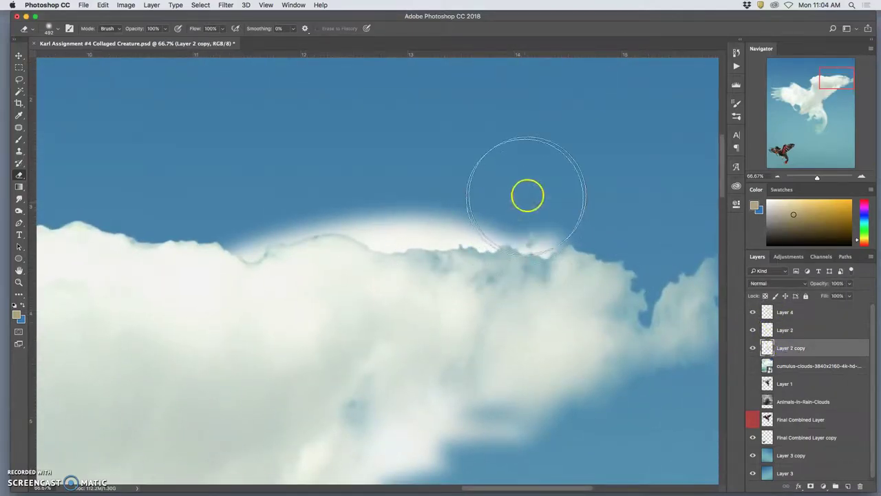
pyautogui.moveTo(528, 195)
pyautogui.mouseDown()
pyautogui.moveTo(495, 224)
pyautogui.moveTo(433, 215)
pyautogui.moveTo(408, 175)
pyautogui.moveTo(342, 191)
pyautogui.moveTo(228, 176)
pyautogui.moveTo(206, 190)
pyautogui.mouseUp()
pyautogui.moveTo(626, 335); pyautogui.dragTo(536, 289)
# Soften Layer 4's upper edge and thin out its wisps at the right wing's tip with the Eraser
pyautogui.click(752, 330)
pyautogui.click(788, 311)
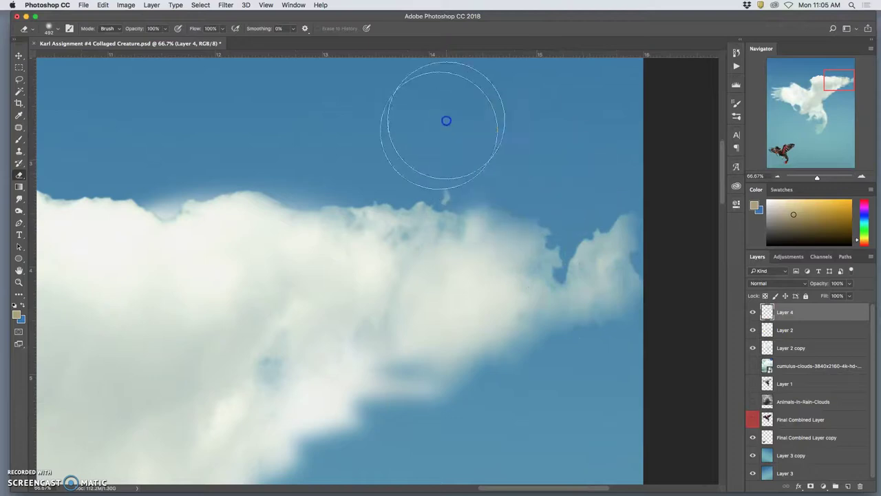
pyautogui.moveTo(369, 146)
pyautogui.mouseDown()
pyautogui.moveTo(395, 124)
pyautogui.moveTo(277, 150)
pyautogui.moveTo(182, 121)
pyautogui.moveTo(152, 136)
pyautogui.moveTo(142, 158)
pyautogui.moveTo(137, 149)
pyautogui.moveTo(329, 106)
pyautogui.moveTo(236, 130)
pyautogui.moveTo(293, 160)
pyautogui.moveTo(427, 141)
pyautogui.moveTo(556, 138)
pyautogui.mouseUp()
pyautogui.moveTo(567, 176)
pyautogui.mouseDown()
pyautogui.moveTo(572, 187)
pyautogui.moveTo(586, 165)
pyautogui.moveTo(585, 177)
pyautogui.mouseUp()
pyautogui.moveTo(580, 227)
pyautogui.mouseDown()
pyautogui.moveTo(559, 233)
pyautogui.moveTo(550, 183)
pyautogui.moveTo(565, 191)
pyautogui.moveTo(563, 176)
pyautogui.moveTo(580, 162)
pyautogui.moveTo(606, 179)
pyautogui.mouseUp()
pyautogui.click(667, 234)
pyautogui.moveTo(383, 174); pyautogui.dragTo(401, 161)
# Trim leftover cloud along the right wing's underside on Layer 4, Layer 2 copy and Layer 2
pyautogui.press('super+minus')
pyautogui.press('super+minus')
pyautogui.press('super+minus')
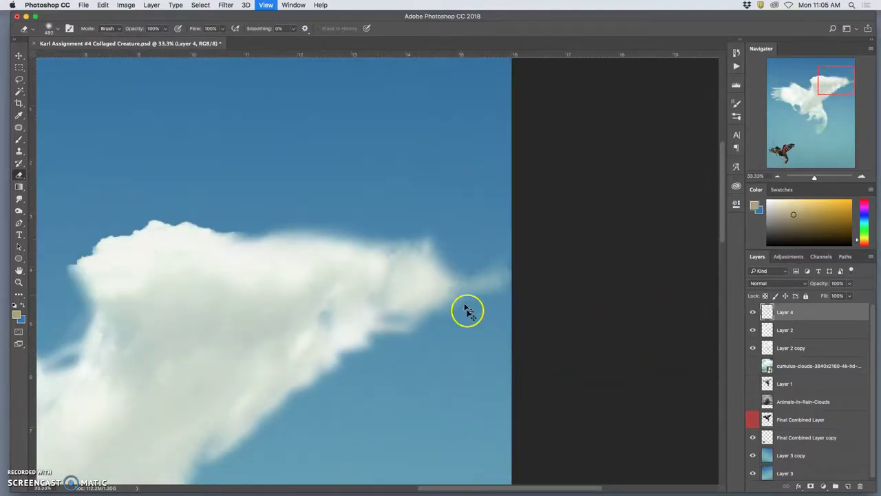
pyautogui.moveTo(387, 347)
pyautogui.mouseDown()
pyautogui.moveTo(368, 331)
pyautogui.moveTo(356, 338)
pyautogui.moveTo(398, 348)
pyautogui.moveTo(354, 342)
pyautogui.moveTo(329, 325)
pyautogui.moveTo(343, 329)
pyautogui.moveTo(328, 340)
pyautogui.moveTo(338, 330)
pyautogui.moveTo(361, 340)
pyautogui.moveTo(379, 313)
pyautogui.moveTo(406, 321)
pyautogui.mouseUp()
pyautogui.click(775, 347)
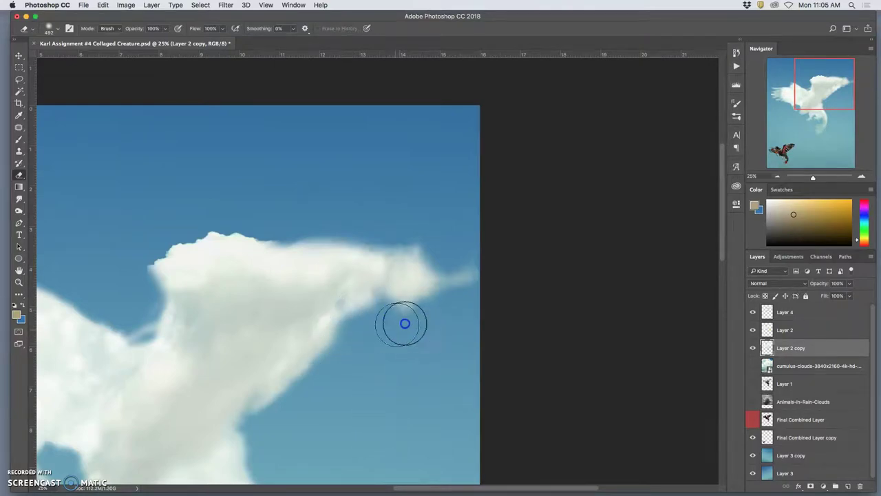
pyautogui.click(766, 330)
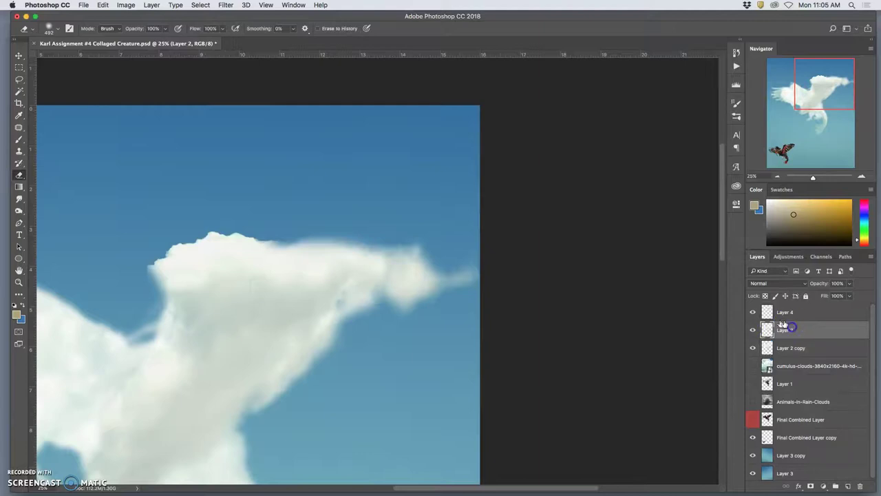
pyautogui.click(384, 325)
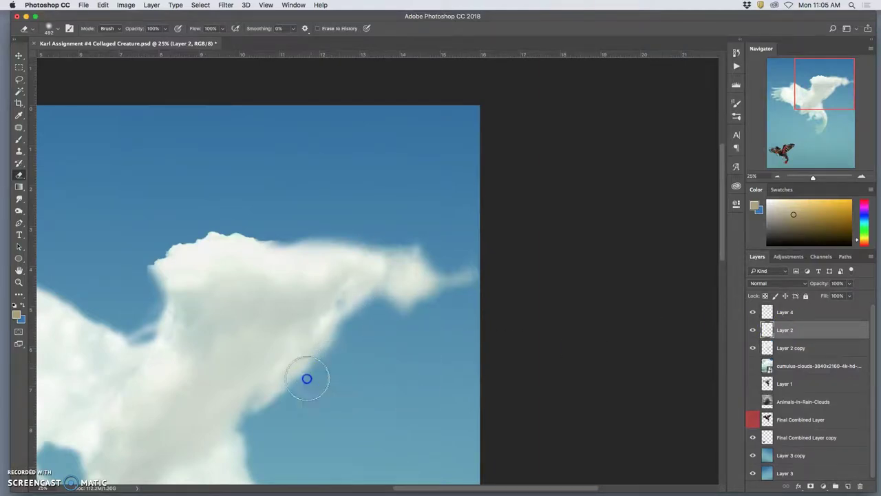
# Compare the whole creature with and without Layer 4's cloud overlay
pyautogui.click(753, 312)
pyautogui.click(753, 312)
pyautogui.click(753, 312)
pyautogui.click(753, 313)
pyautogui.press('super+minus')
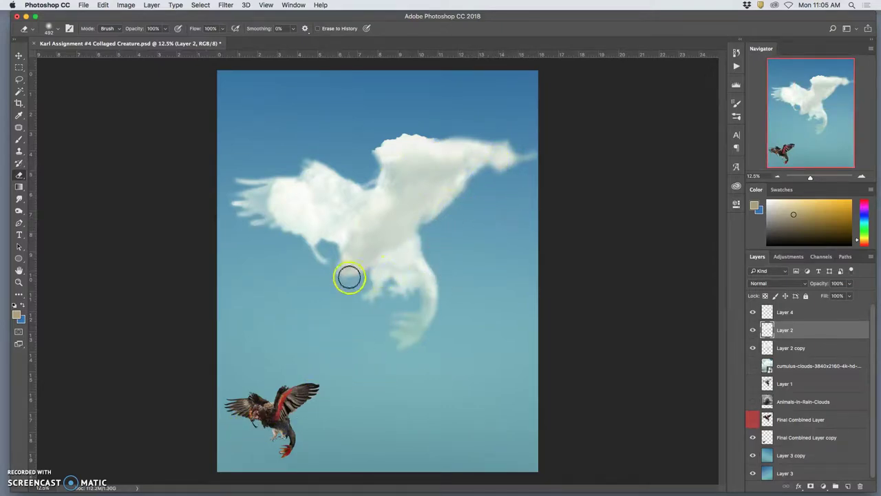
# Erase Layer 4's protruding lower tip and its edge over the creature's belly to blend it with the body
pyautogui.click(781, 312)
pyautogui.click(337, 267)
pyautogui.press('super+z')
pyautogui.click(320, 278)
pyautogui.moveTo(321, 252)
pyautogui.mouseDown()
pyautogui.moveTo(324, 287)
pyautogui.moveTo(338, 306)
pyautogui.mouseUp()
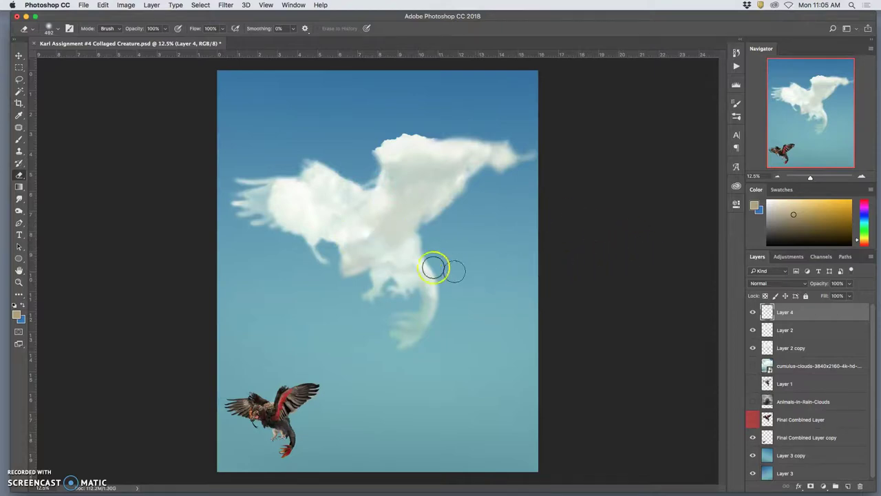
pyautogui.click(384, 256)
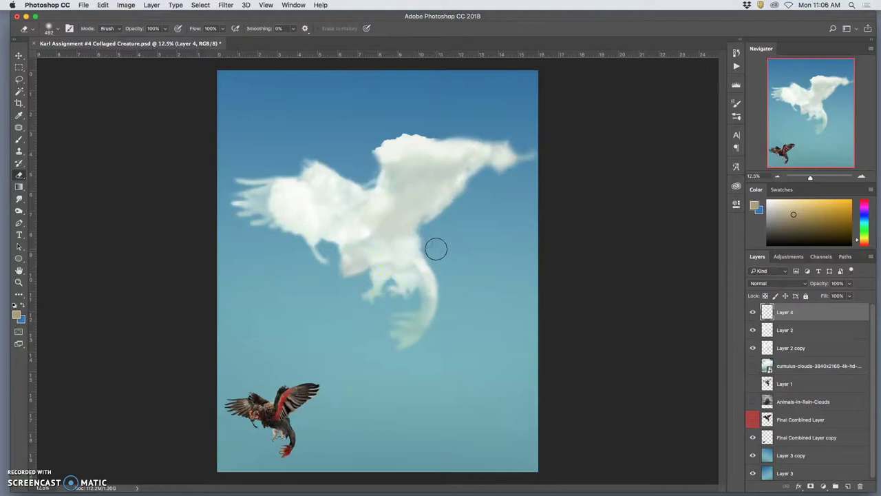
pyautogui.moveTo(391, 287)
pyautogui.mouseDown()
pyautogui.moveTo(399, 282)
pyautogui.moveTo(360, 288)
pyautogui.mouseUp()
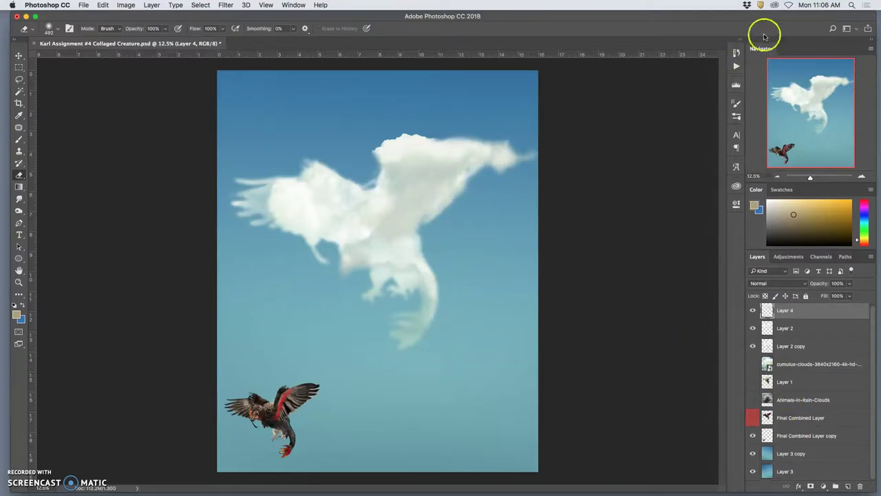
# Narrow the Photoshop window and reposition it to free desktop space beside it
pyautogui.moveTo(761, 18); pyautogui.dragTo(732, 16)
pyautogui.moveTo(836, 165); pyautogui.dragTo(507, 157)
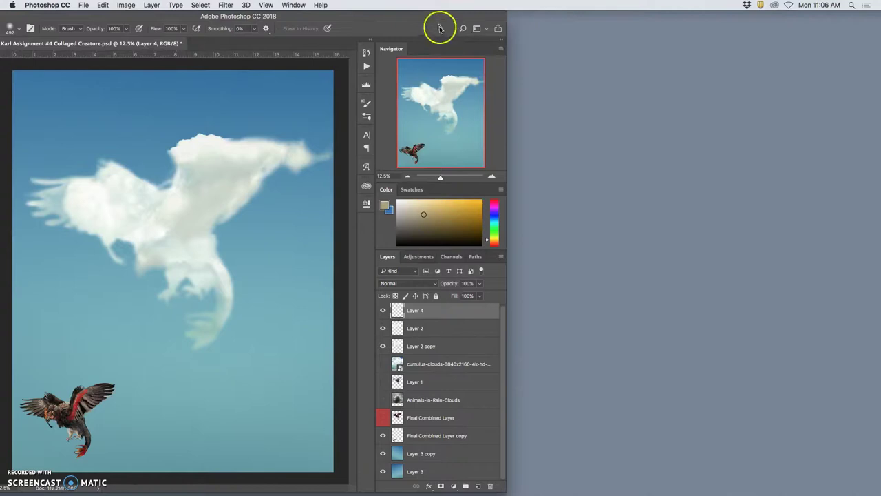
pyautogui.moveTo(437, 17); pyautogui.dragTo(536, 4)
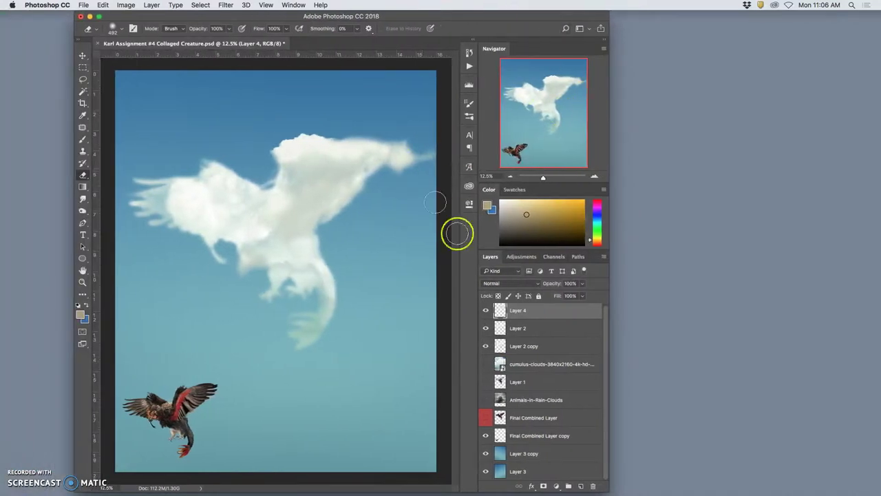
# Open the cloud reference folder from Assignment #4 in Finder and enlarge its window beside the document
pyautogui.moveTo(638, 485)
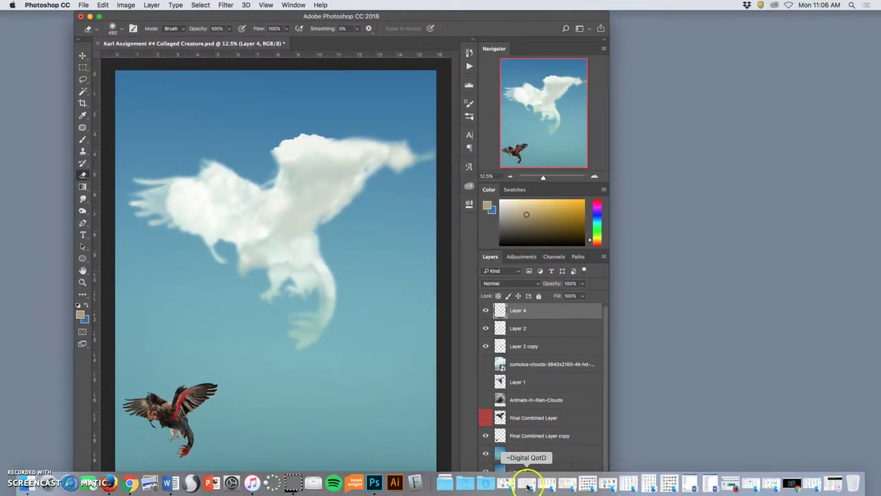
pyautogui.click(572, 486)
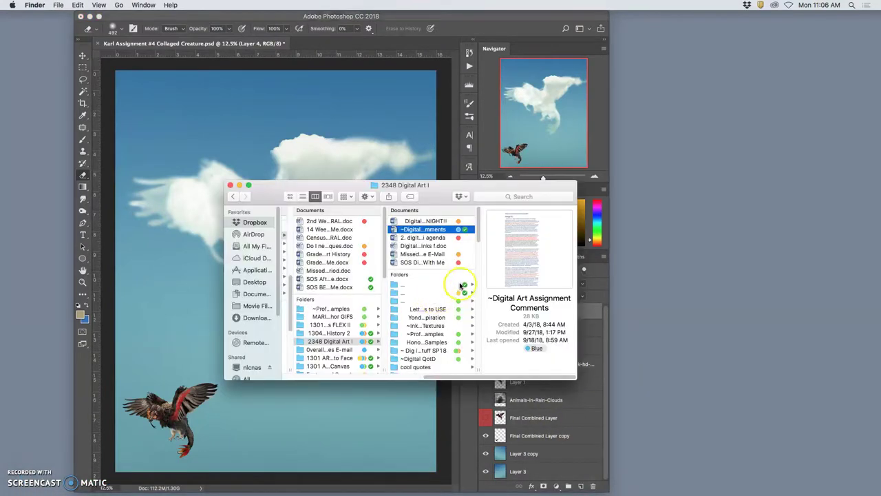
pyautogui.click(239, 185)
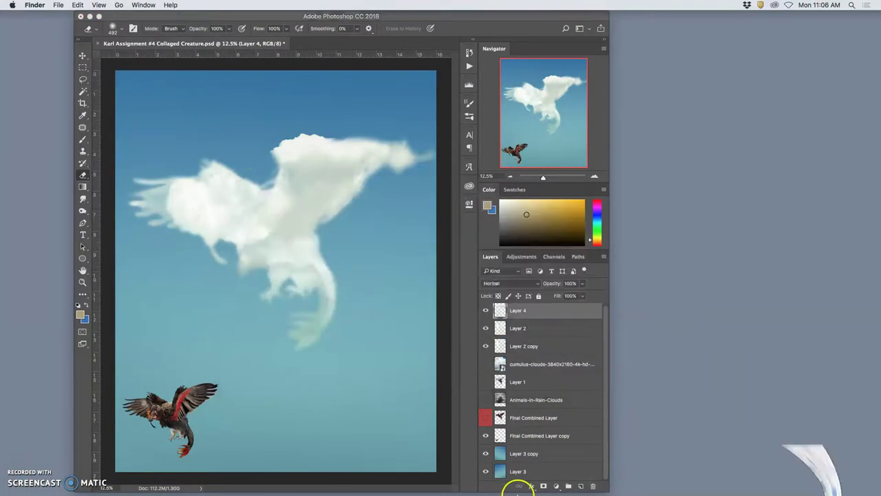
pyautogui.click(523, 487)
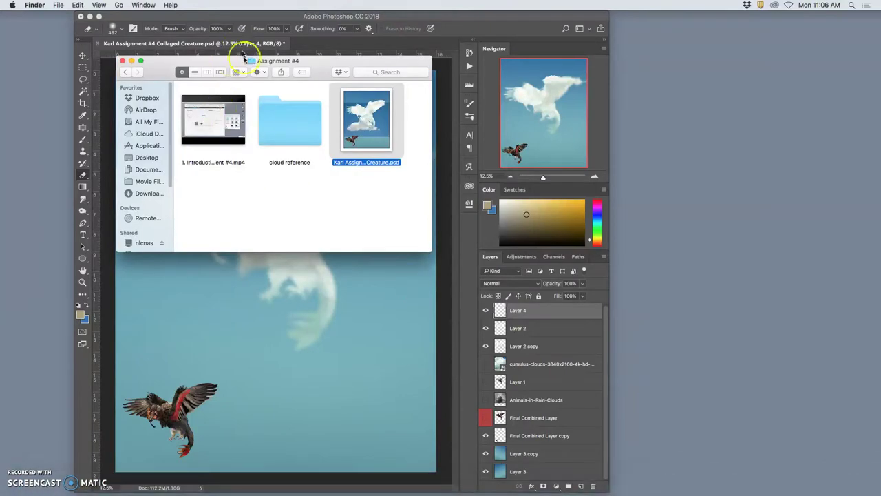
pyautogui.doubleClick(279, 119)
pyautogui.moveTo(258, 66); pyautogui.dragTo(766, 17)
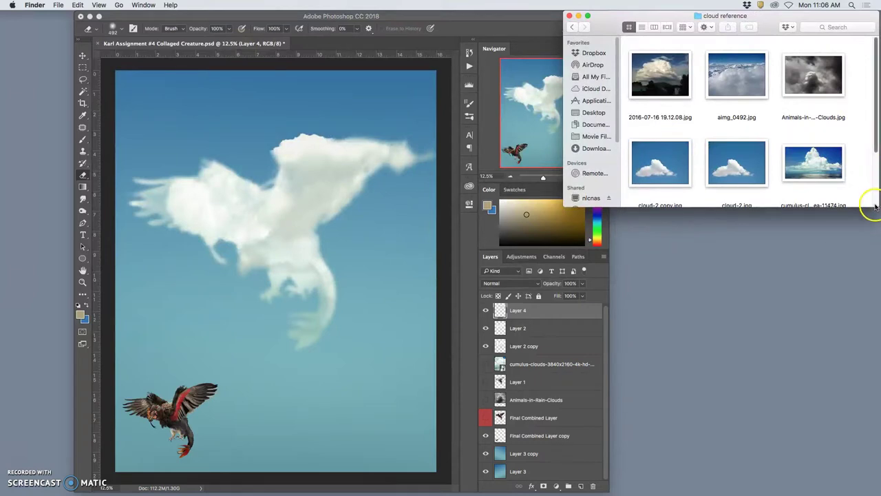
pyautogui.moveTo(875, 206); pyautogui.dragTo(854, 351)
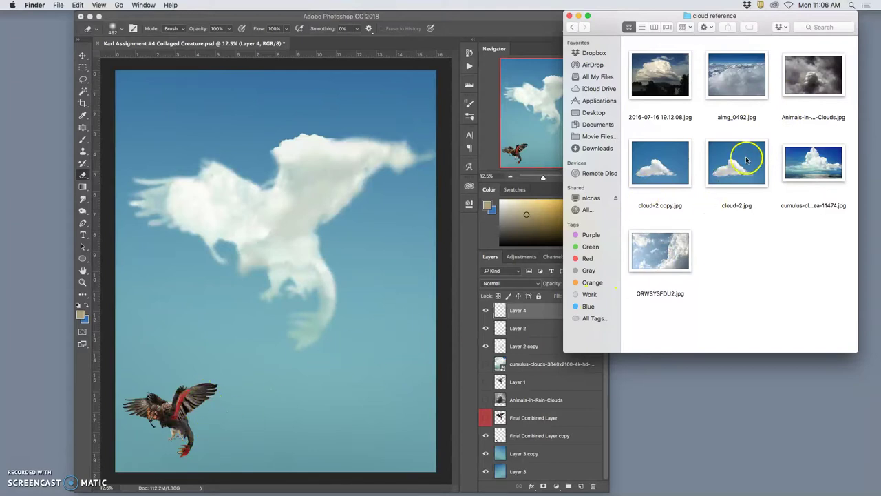
# Place the Animals-in-Rain-Clouds image from the reference folder over the creature
pyautogui.moveTo(812, 76); pyautogui.dragTo(317, 256)
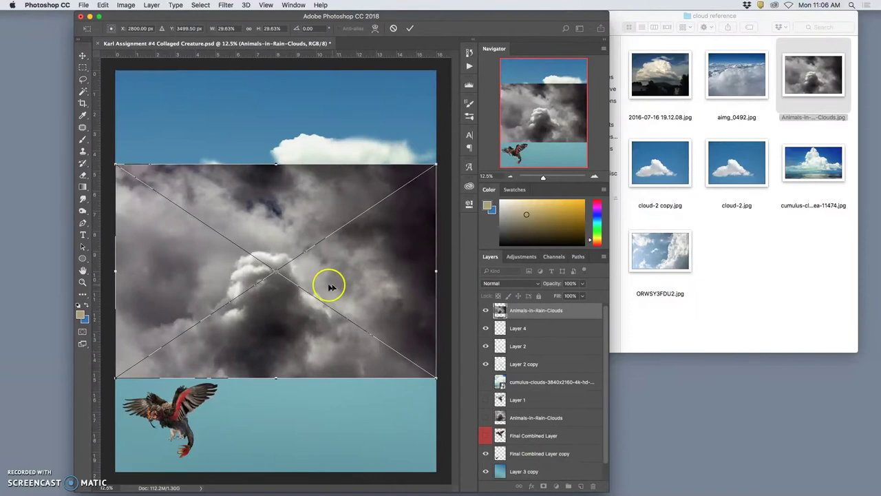
pyautogui.press('Return')
pyautogui.press('e')
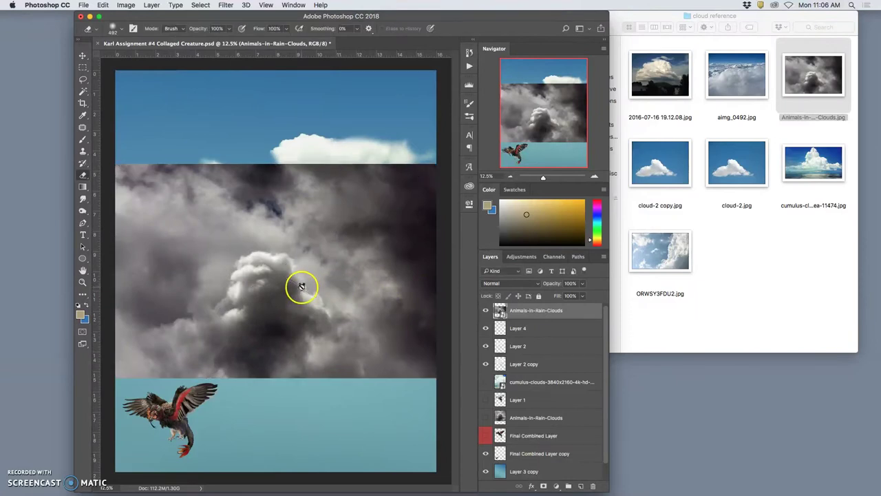
# Copy a loosely lassoed area around the bright puffy cloud to its own layer and delete the placed rain-cloud image
pyautogui.click(82, 80)
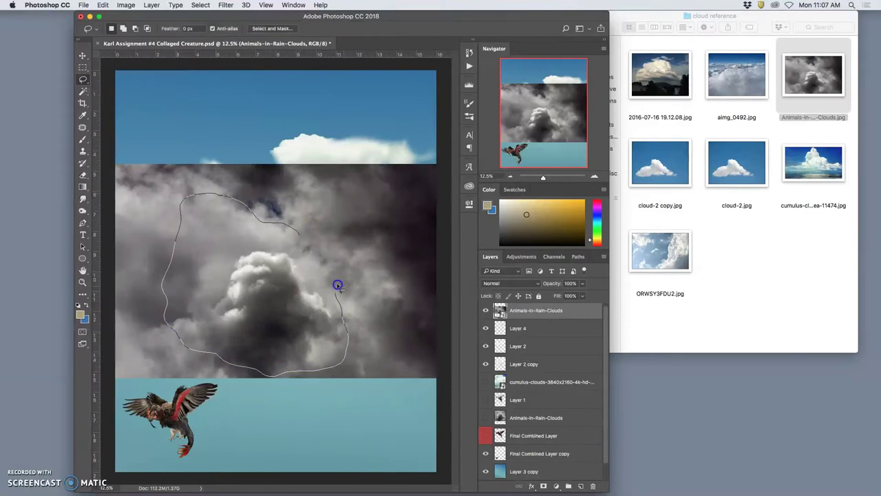
pyautogui.moveTo(309, 235); pyautogui.dragTo(310, 236)
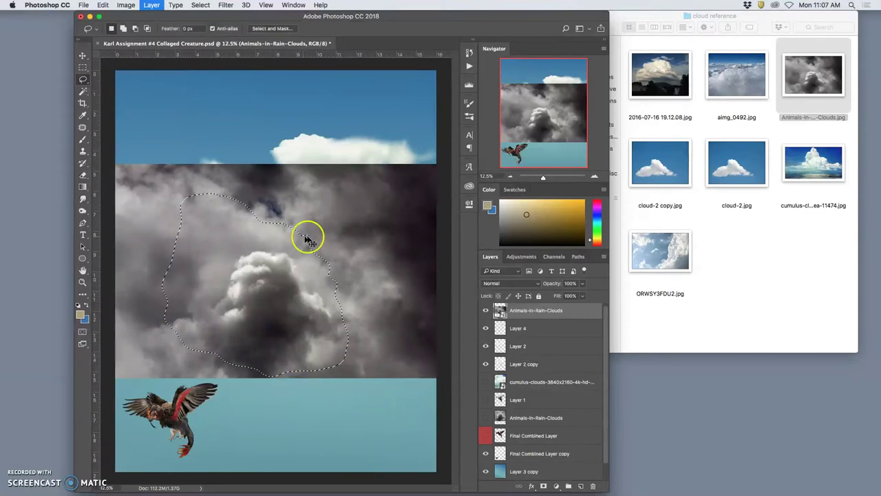
pyautogui.press('super+j')
pyautogui.click(529, 332)
pyautogui.press('Delete')
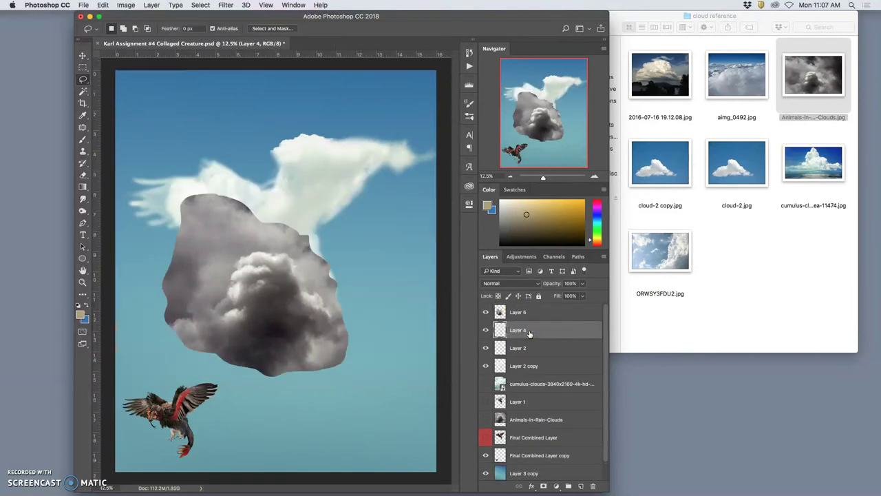